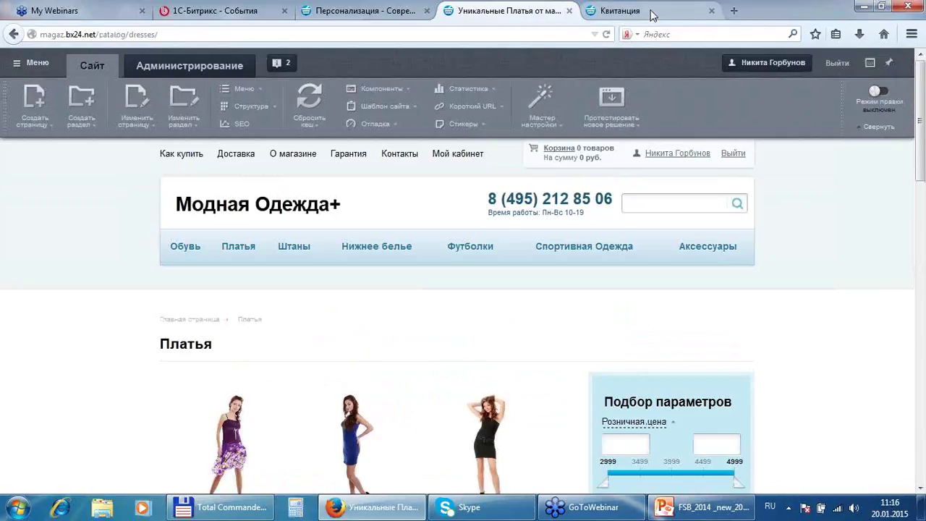
left_click(651, 16)
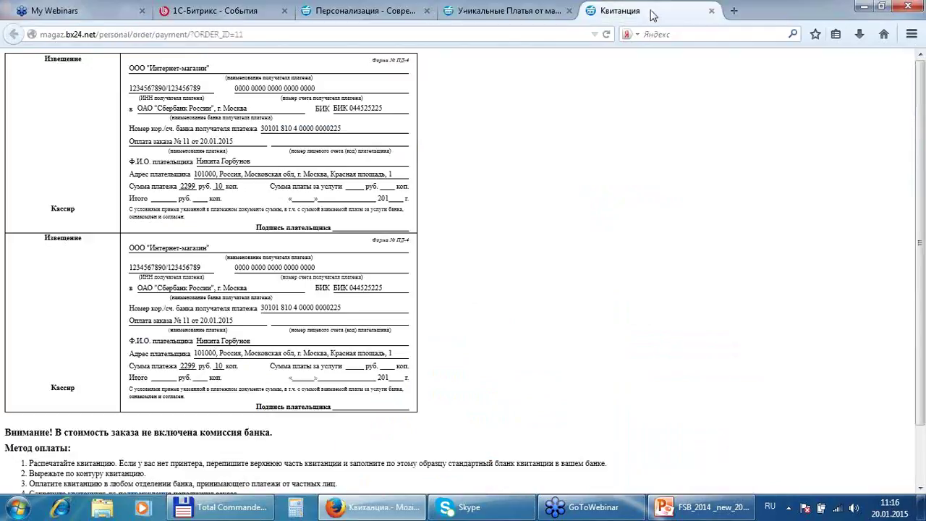
left_click(546, 18)
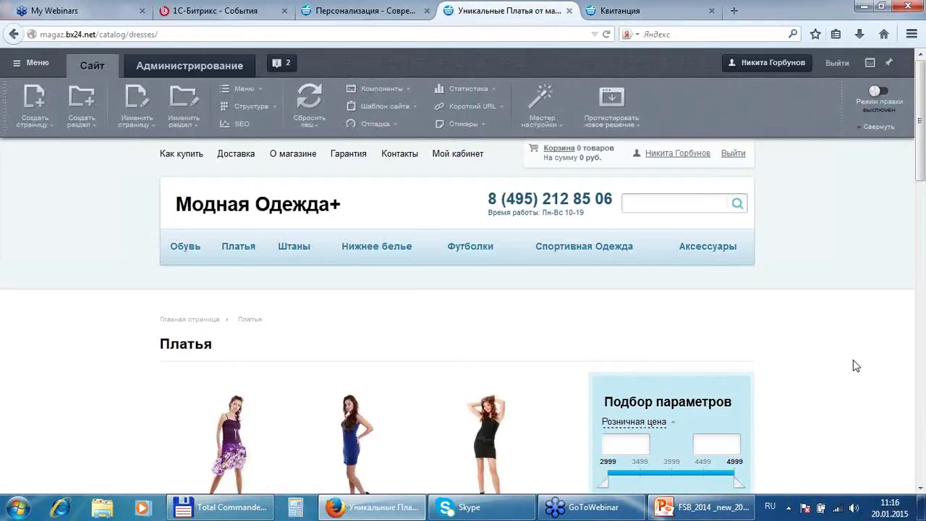
scroll(856, 366, "down", 1)
scroll(856, 365, "up", 1)
- Start a new page from the store's home page, titled "Форум", and continue to its menu item settings
left_click(220, 210)
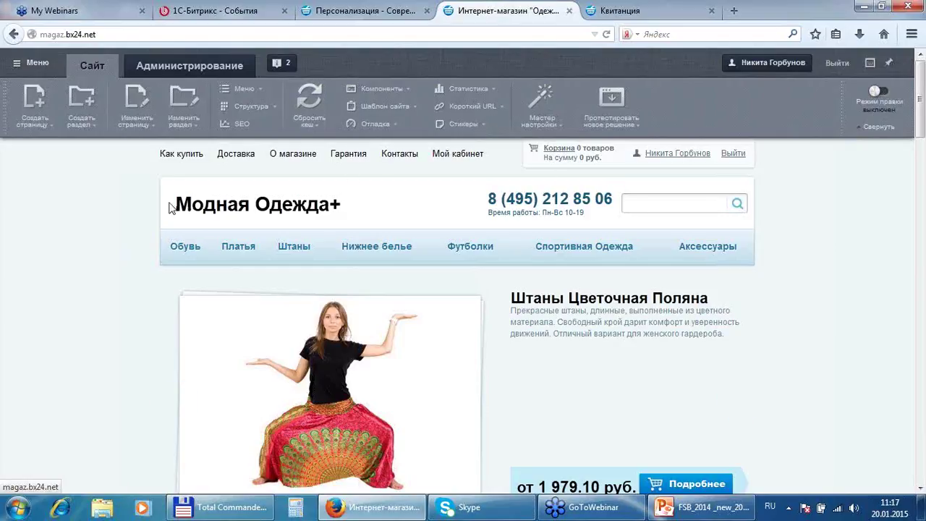
left_click(38, 97)
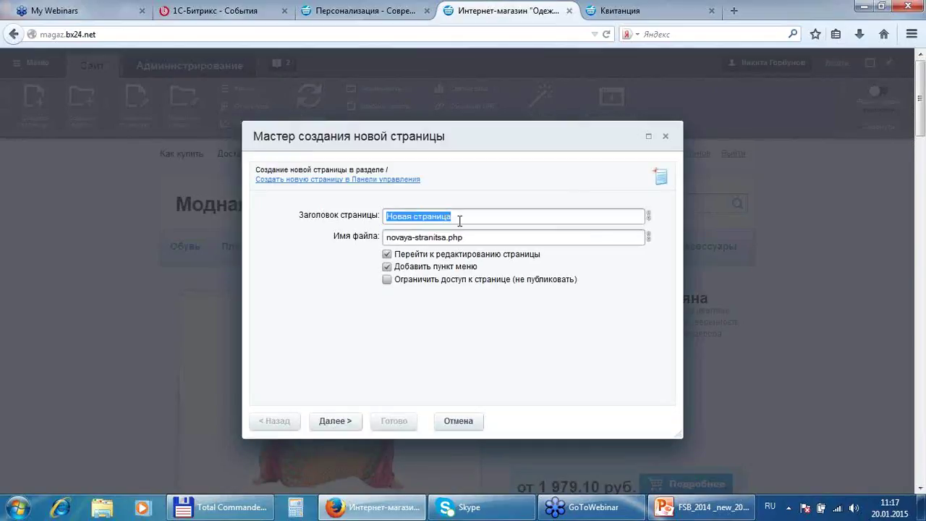
type("Форум")
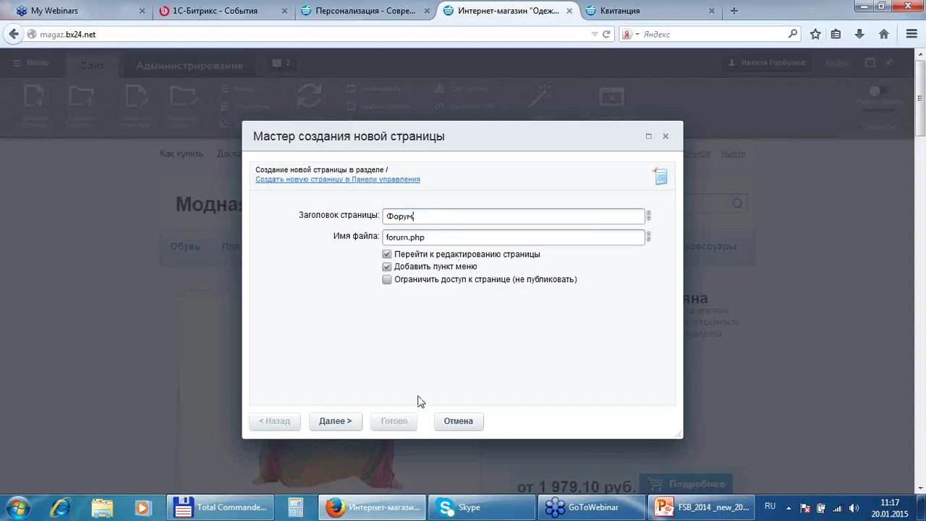
left_click(343, 421)
- Assign the page's menu item to "Верхнее меню" as the last item and finish creating the page
left_click(483, 238)
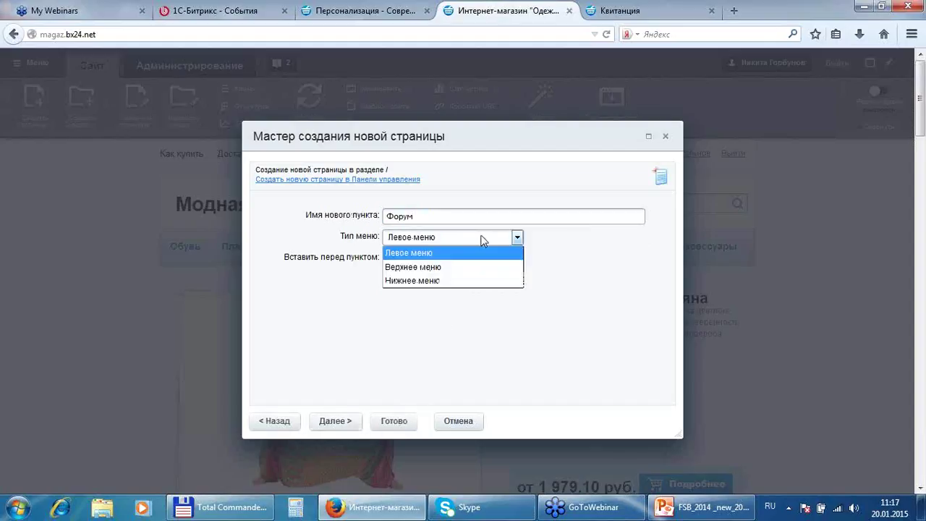
left_click(447, 266)
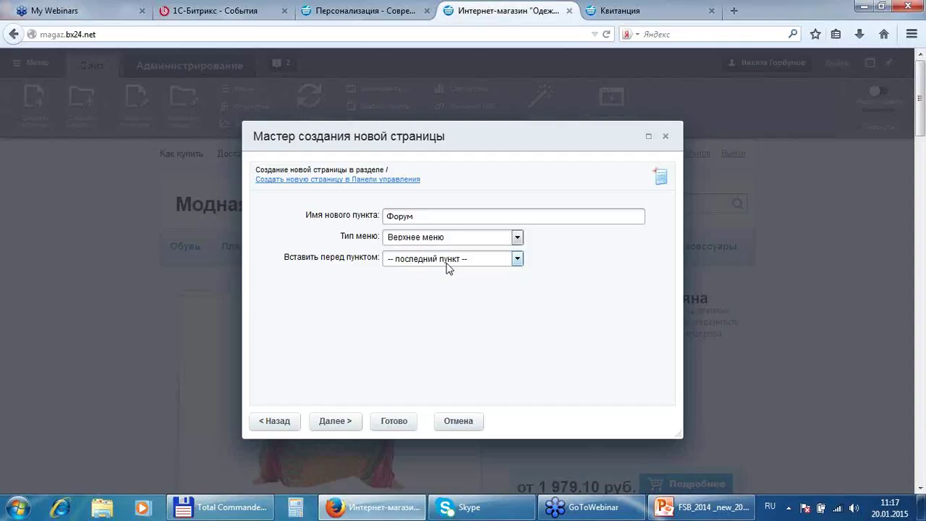
left_click(448, 260)
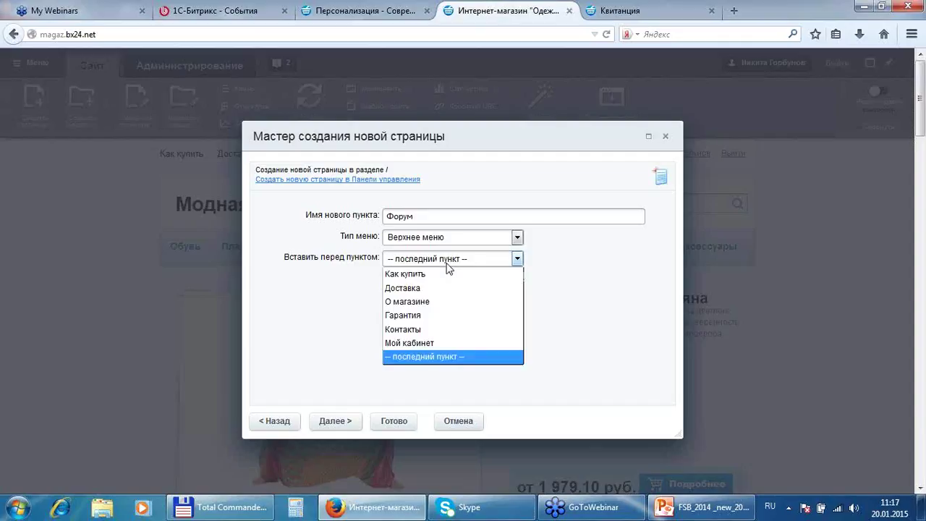
left_click(590, 271)
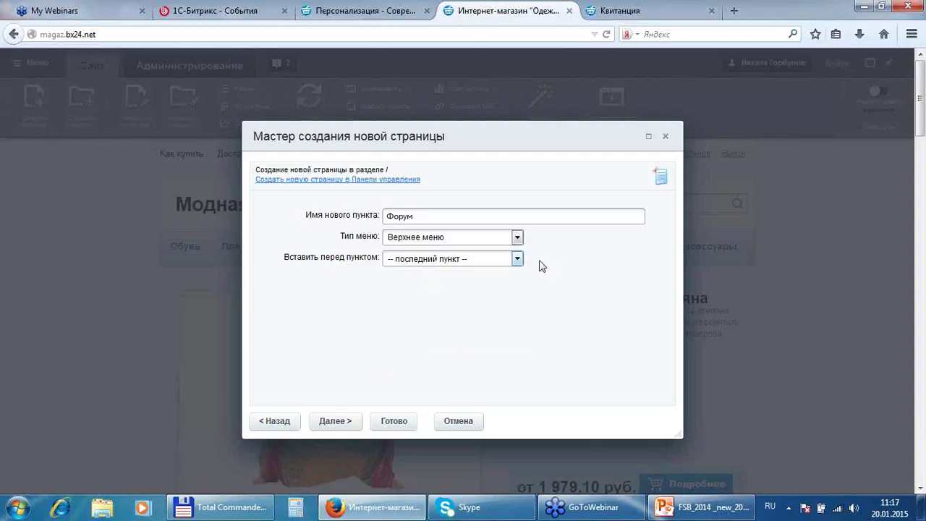
left_click(396, 421)
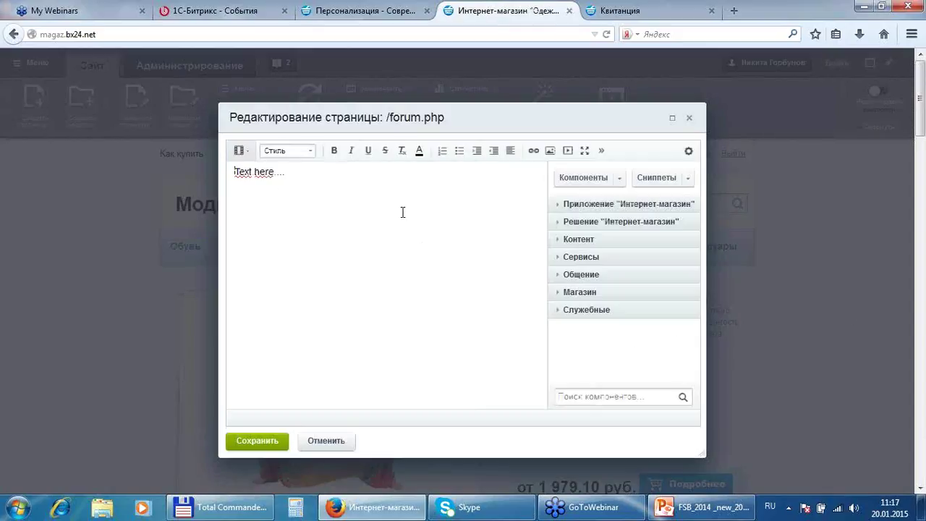
- Replace the placeholder text of /forum.php with the "Форум. Комплексный компонент" component and save the page
key("ctrl+a")
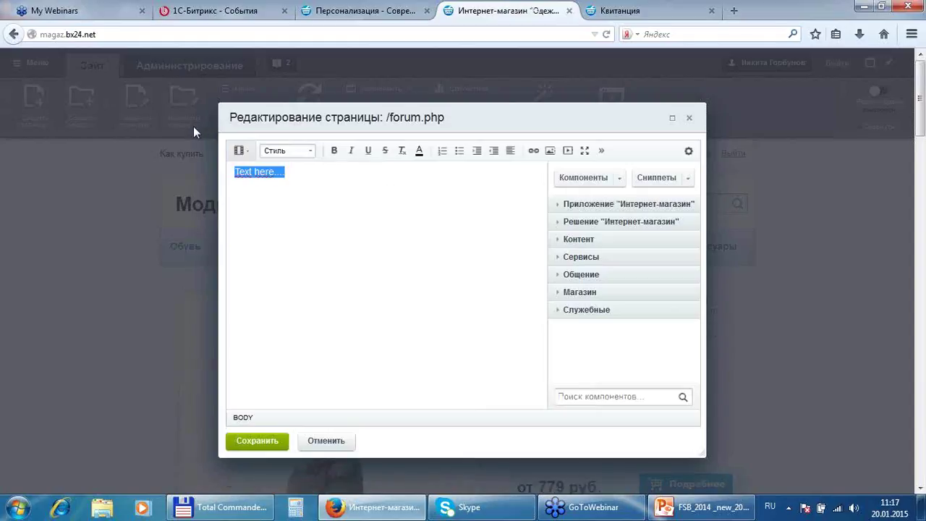
key("Delete")
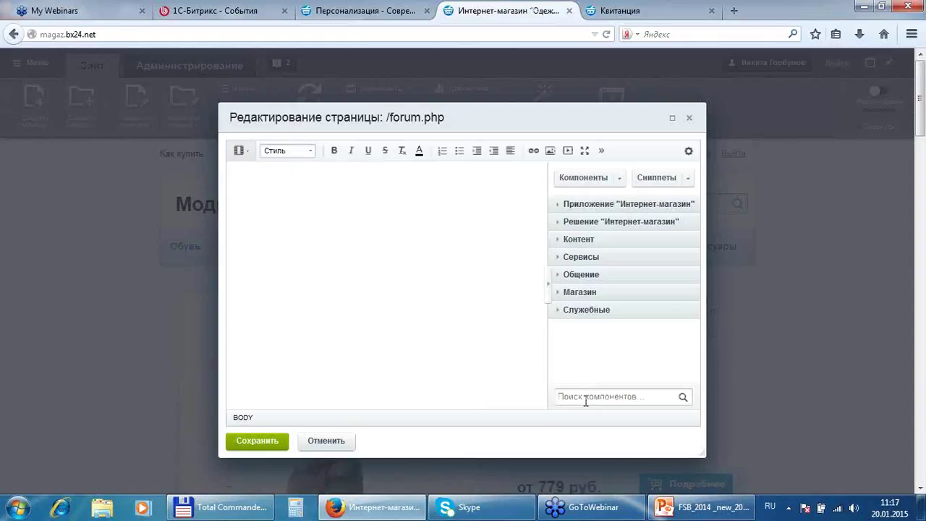
type("фору")
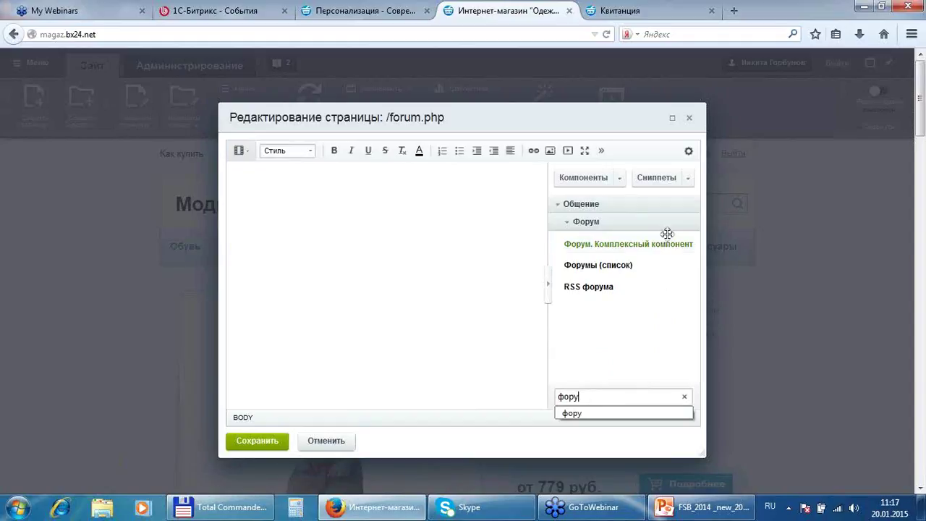
left_click_drag(605, 242, 414, 230)
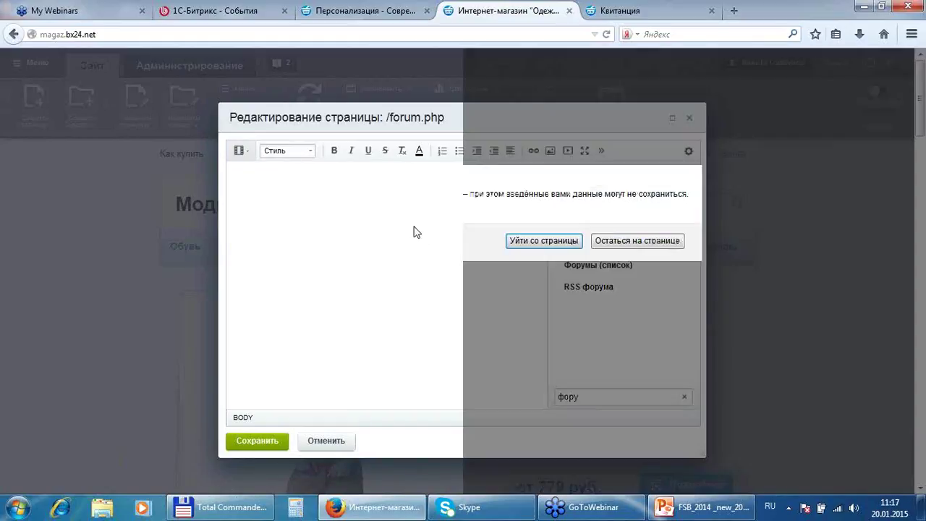
left_click(608, 243)
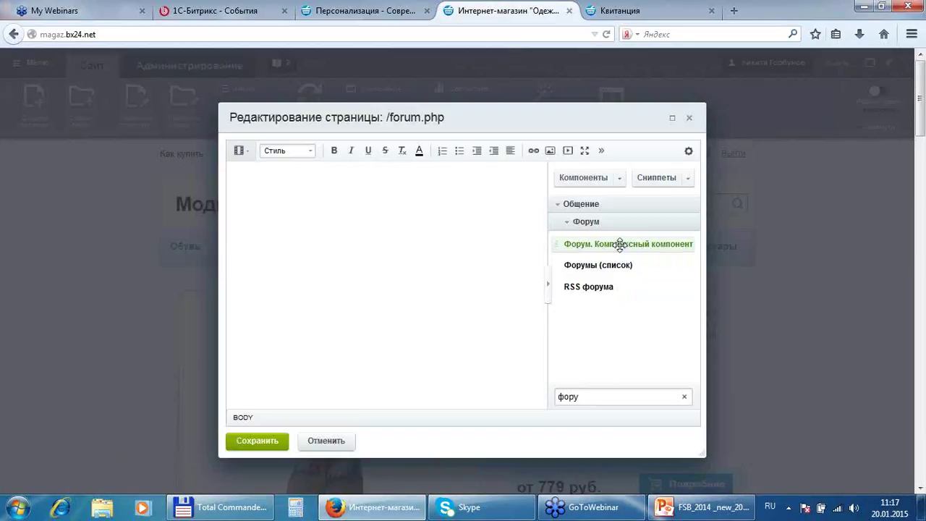
left_click_drag(620, 245, 413, 224)
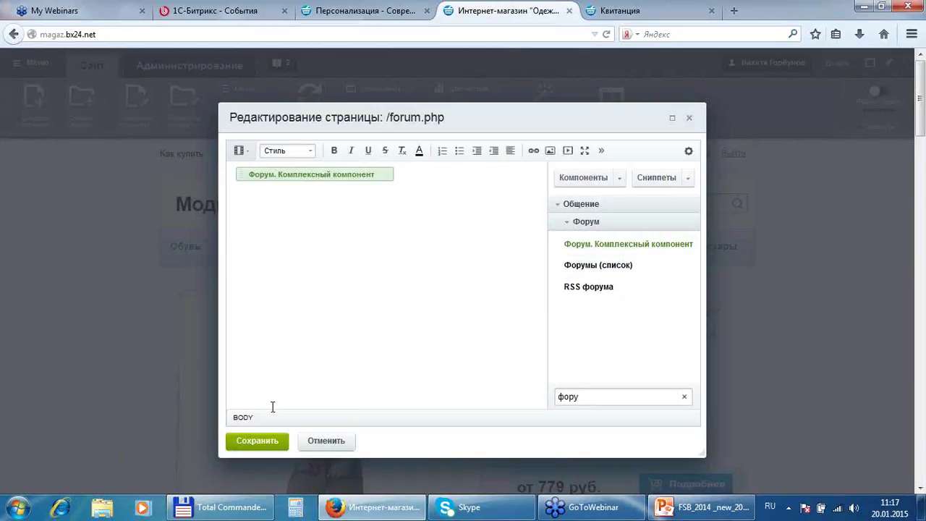
left_click(244, 440)
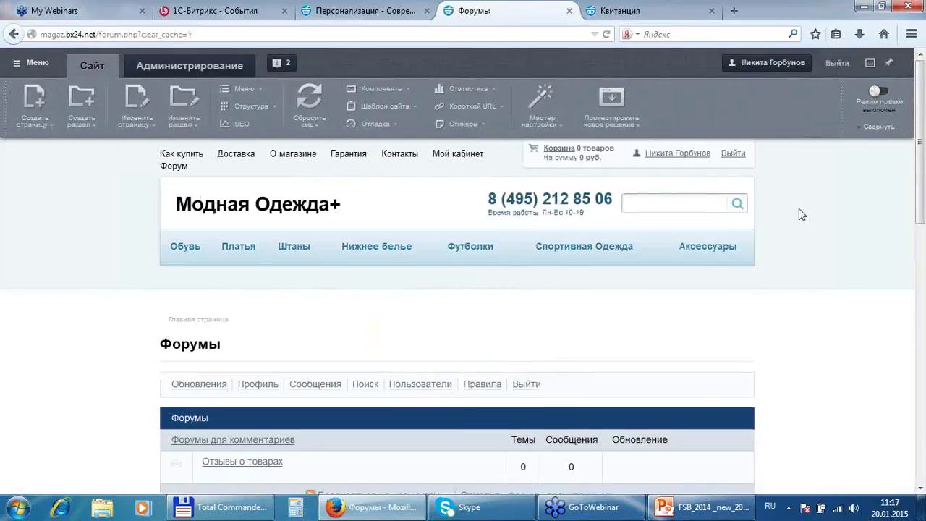
- Examine the published forum page, including its forum list, statistics and the top menu item
scroll(799, 214, "down", 2)
scroll(802, 218, "down", 1)
scroll(802, 219, "up", 1)
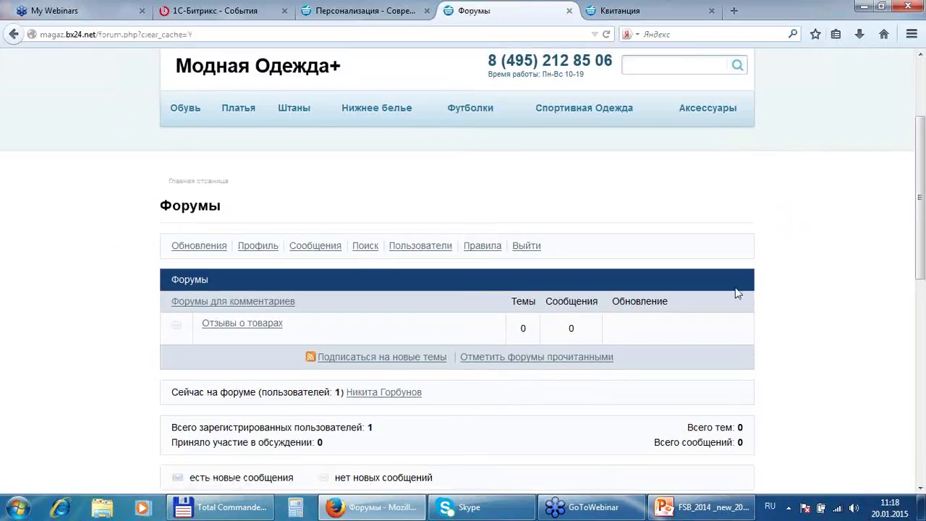
scroll(779, 292, "up", 1)
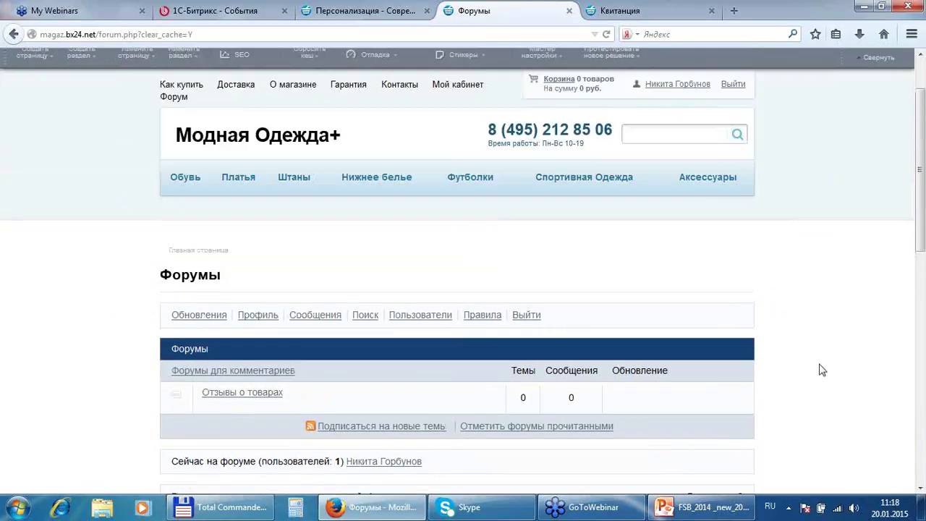
scroll(814, 339, "up", 1)
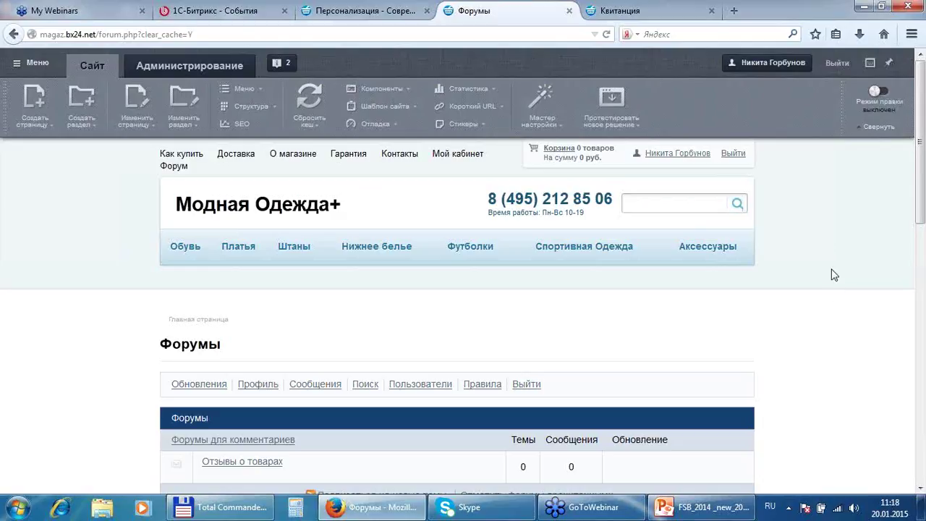
scroll(833, 269, "down", 4)
scroll(833, 267, "up", 3)
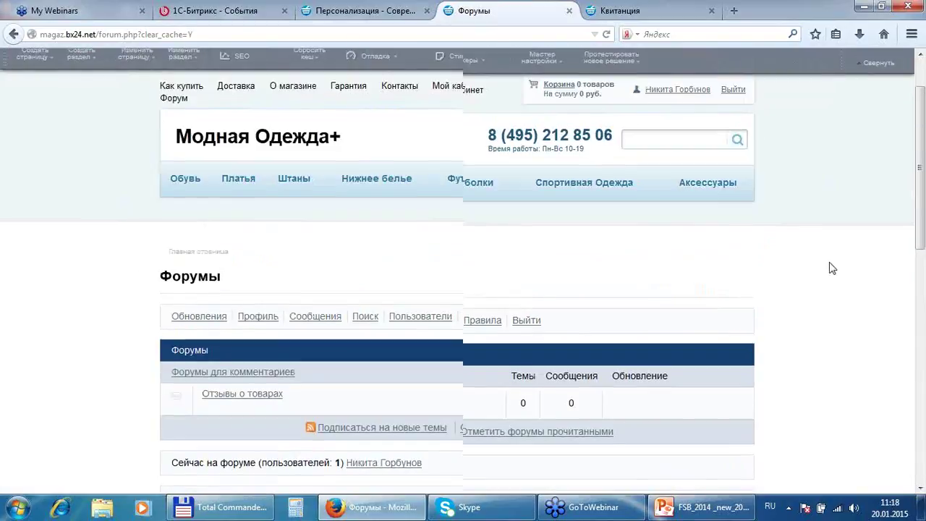
scroll(832, 268, "up", 1)
scroll(447, 215, "down", 2)
scroll(822, 286, "up", 2)
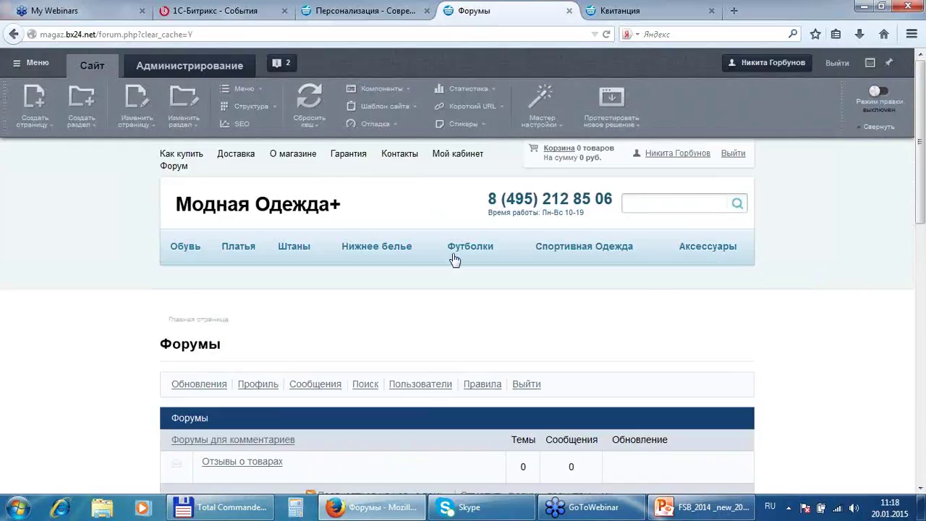
- Turn on edit mode on the home page, change the company name in the header to "Шины и диски" and save
left_click(255, 209)
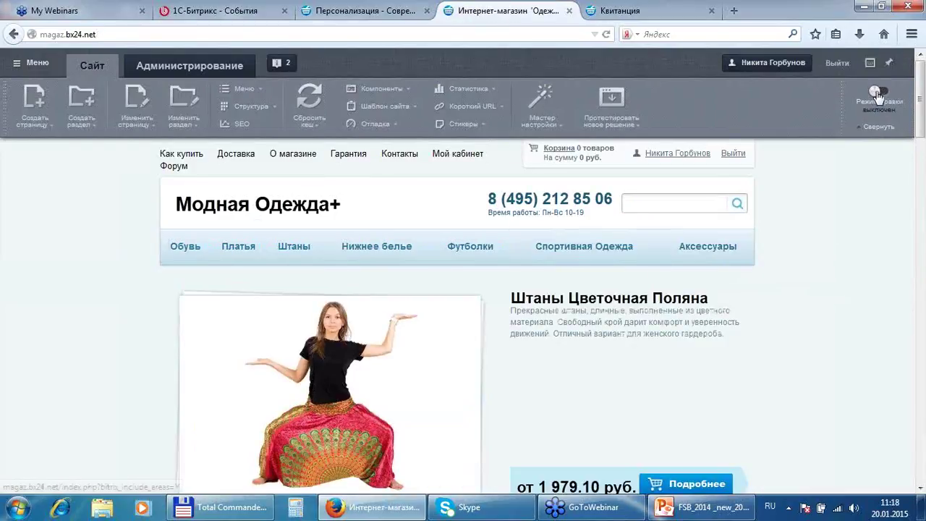
left_click(879, 94)
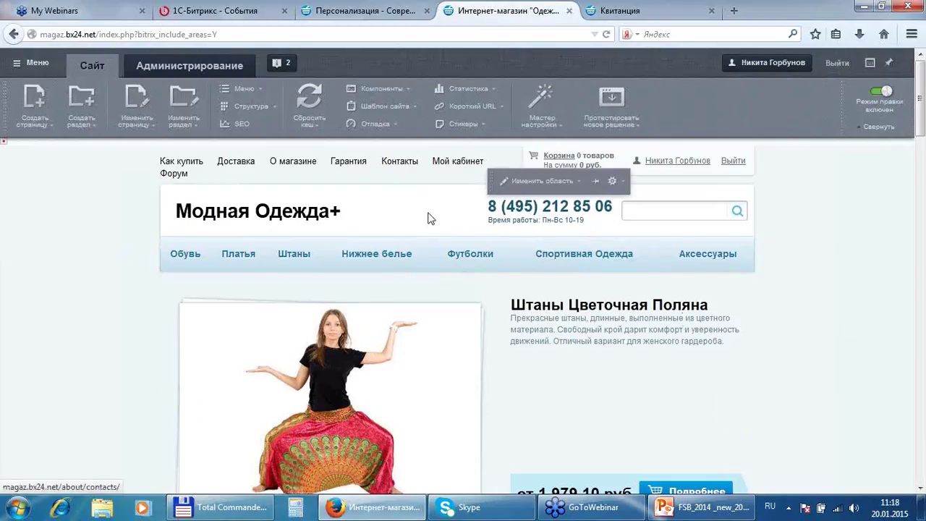
mouse_move(323, 219)
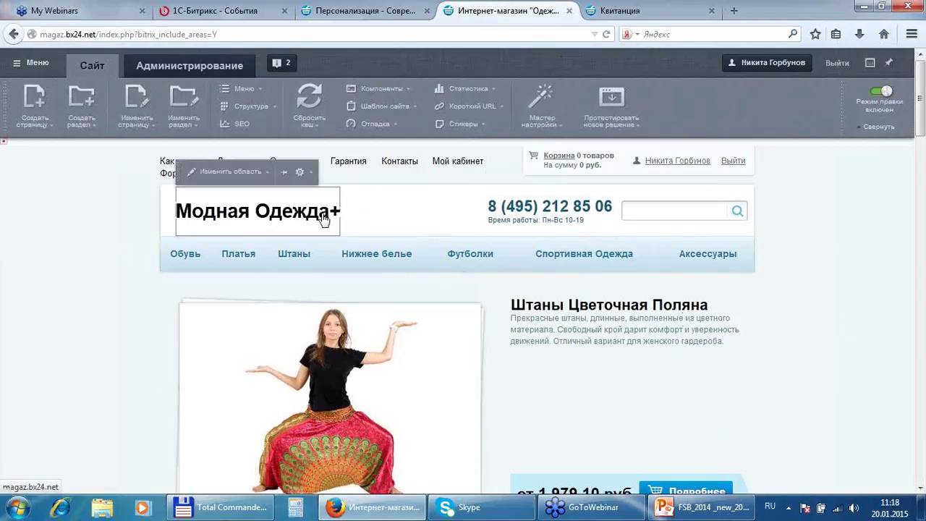
left_click(242, 172)
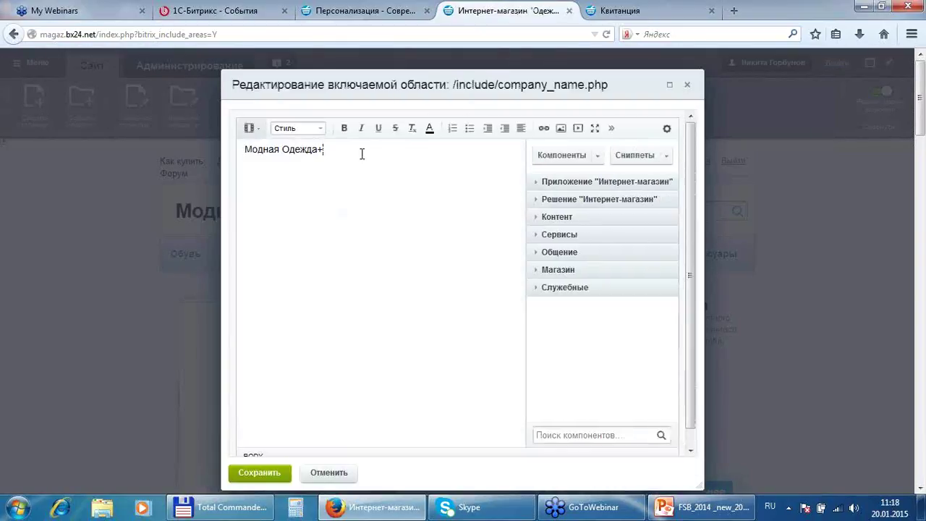
left_click_drag(362, 151, 141, 124)
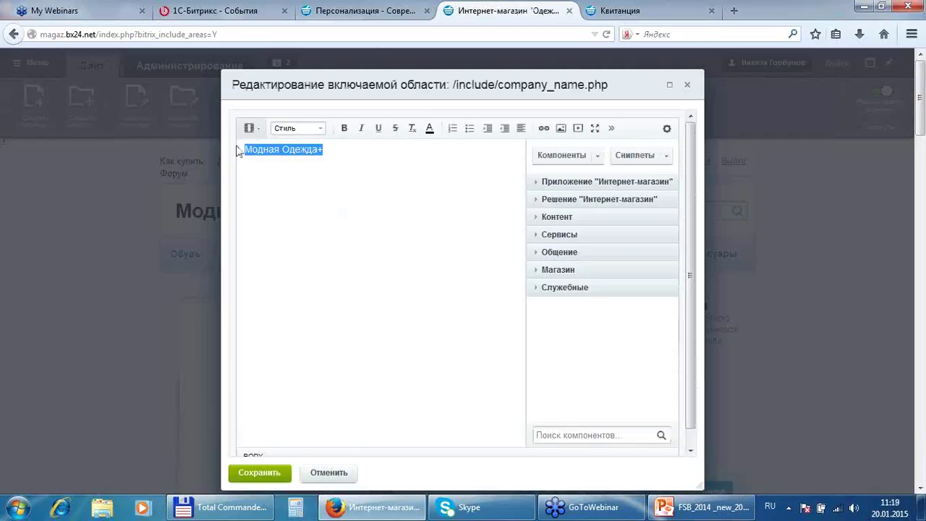
type("Шины")
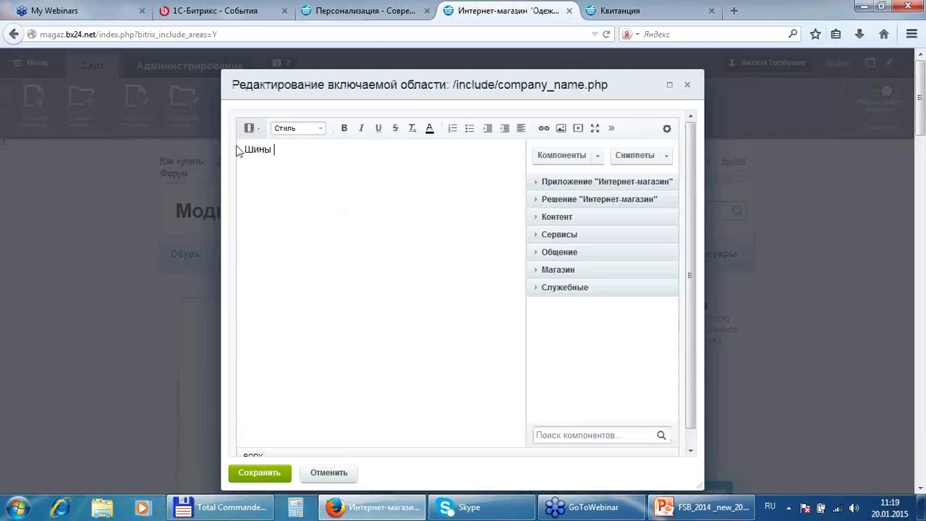
type(" и диски")
left_click(257, 473)
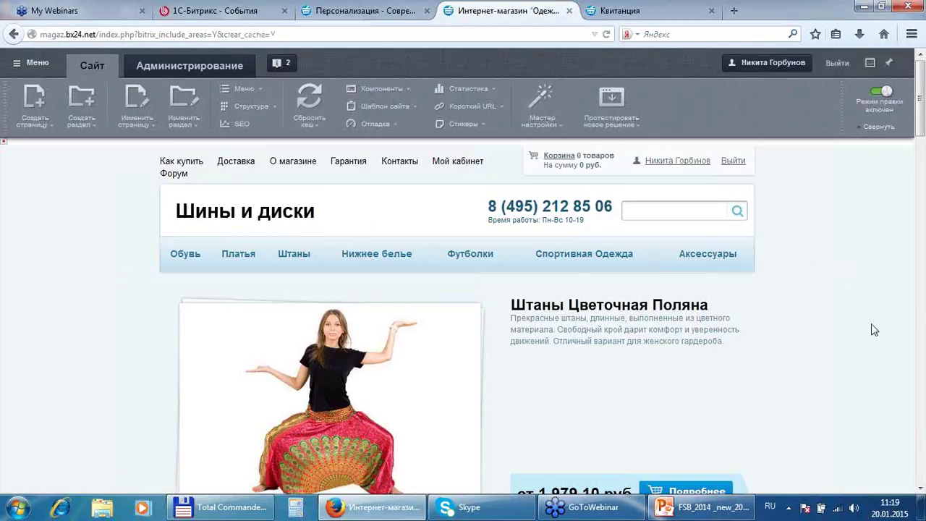
- Open the product "Домашние Тапочки Розовый Рай" from the "Лучшие коллекции" block for editing
scroll(874, 330, "down", 6)
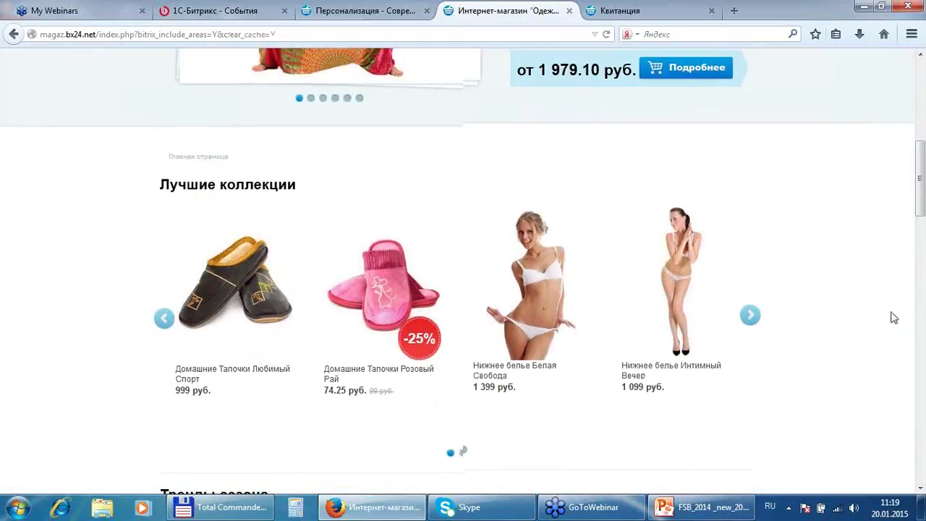
scroll(895, 318, "down", 2)
mouse_move(378, 176)
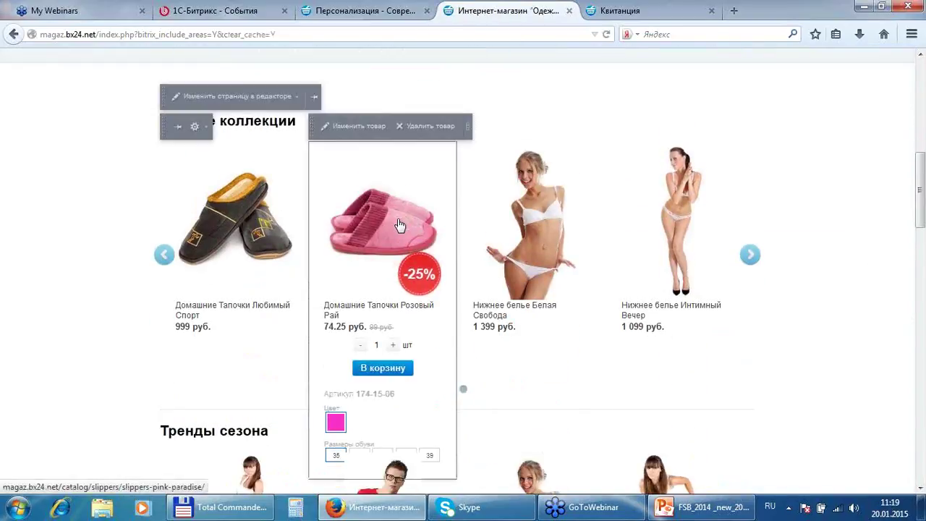
left_click(354, 128)
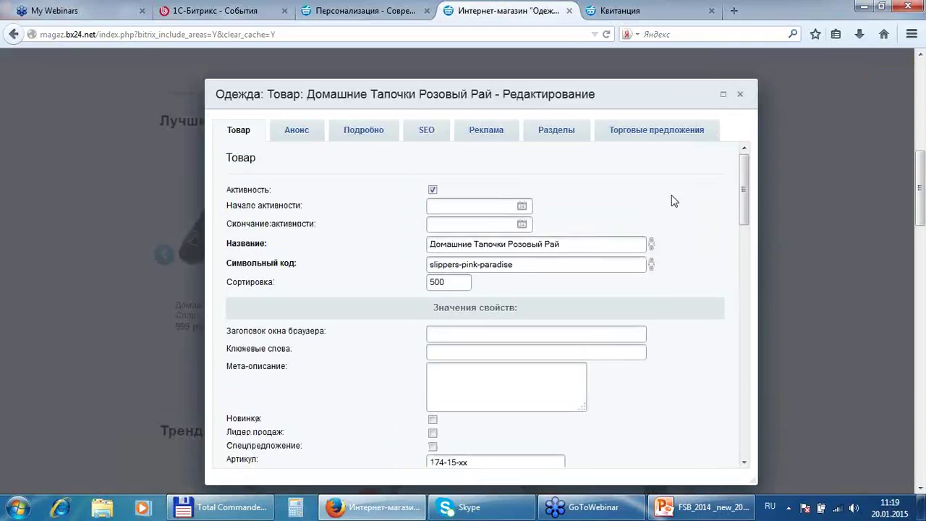
- Review the product's properties, gallery pictures, announcement, detailed description and SEO meta templates
scroll(673, 201, "down", 10)
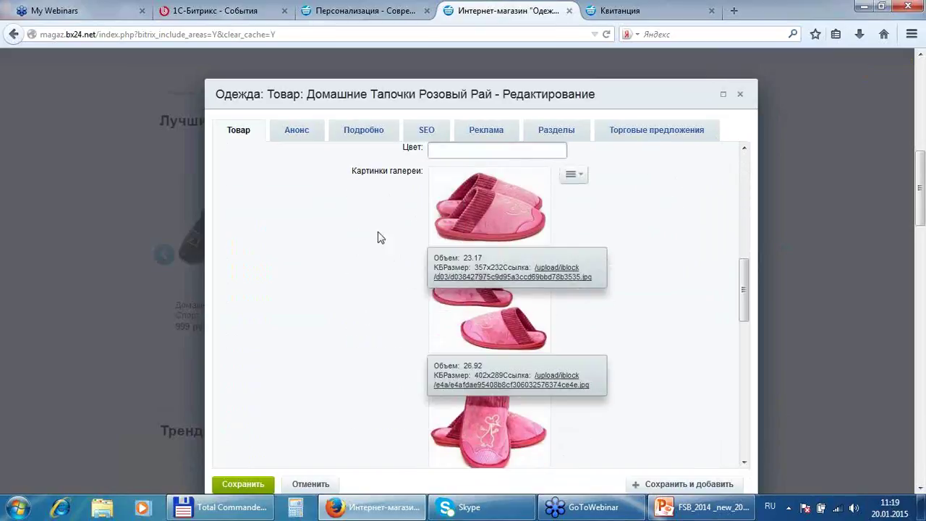
scroll(355, 236, "down", 3)
left_click(309, 137)
left_click(358, 134)
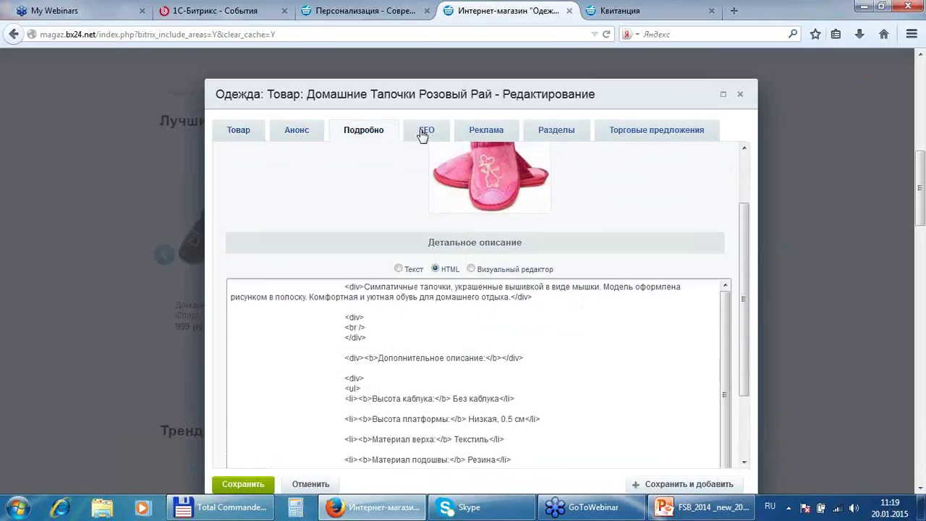
left_click(426, 131)
scroll(360, 218, "up", 2)
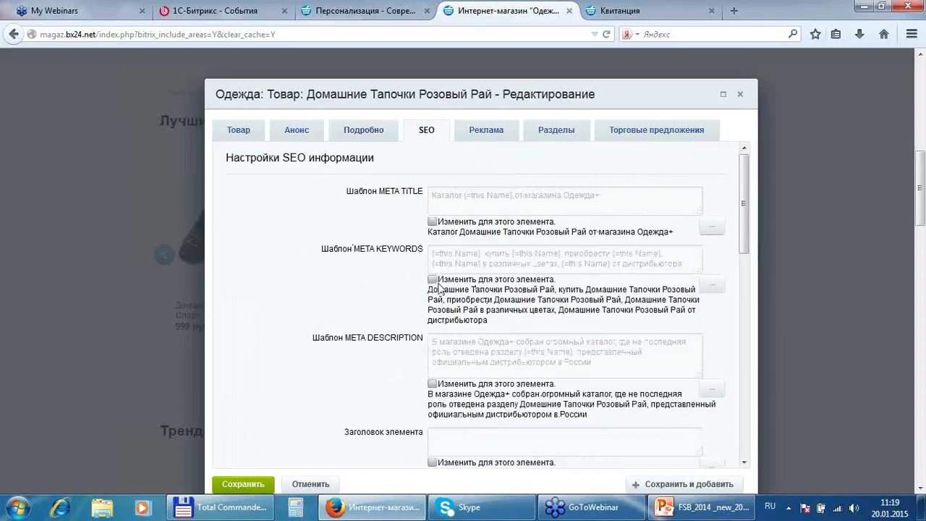
- Try overriding the META KEYWORDS template for this product, view the fields available for insertion, and turn the override back off
left_click(433, 280)
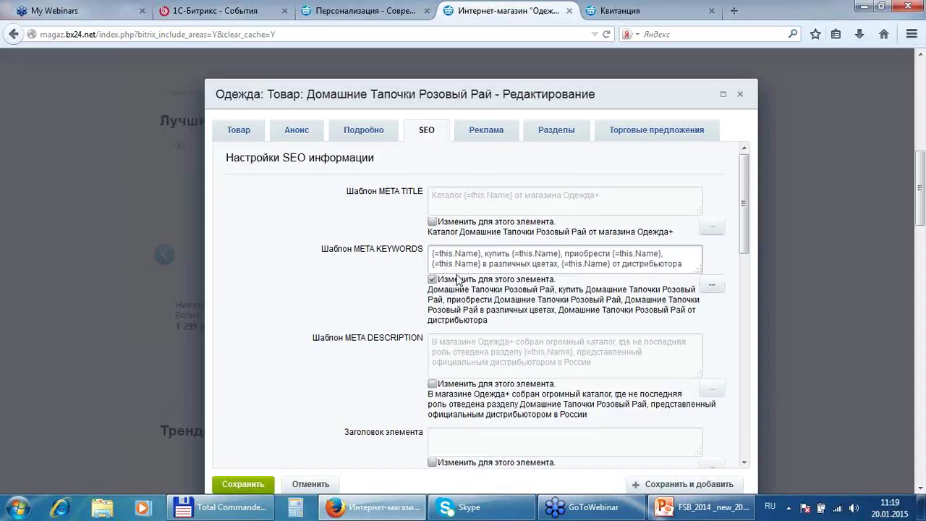
left_click(713, 286)
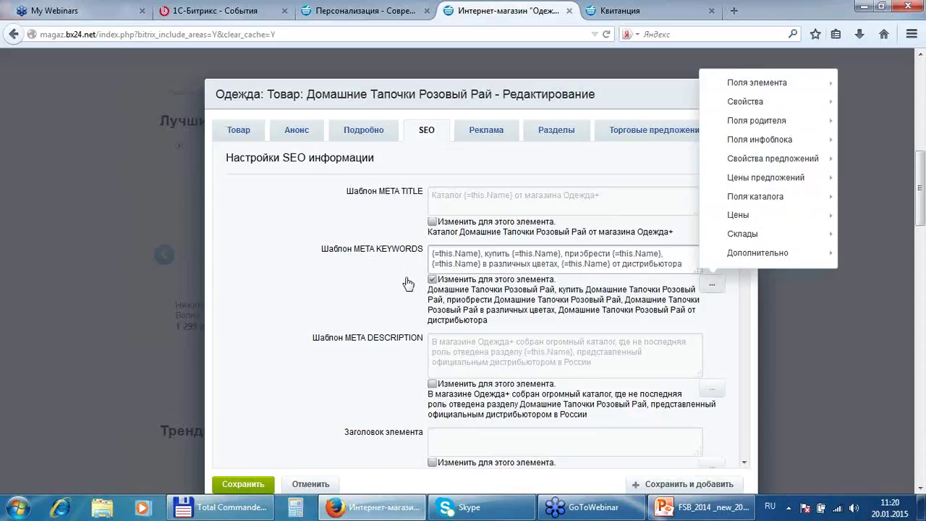
left_click(432, 280)
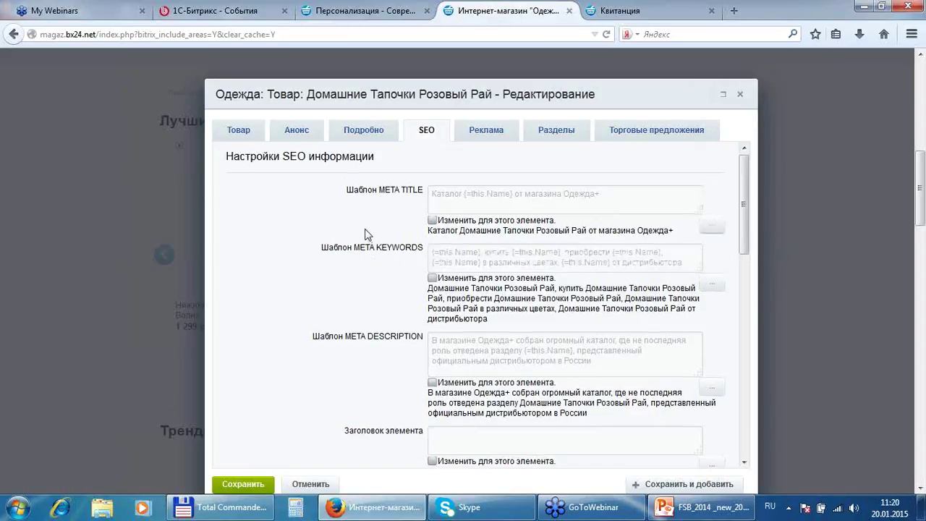
- Review the product's Яндекс.Директ advertising settings, catalog section assignment and list of trade offers
left_click(489, 141)
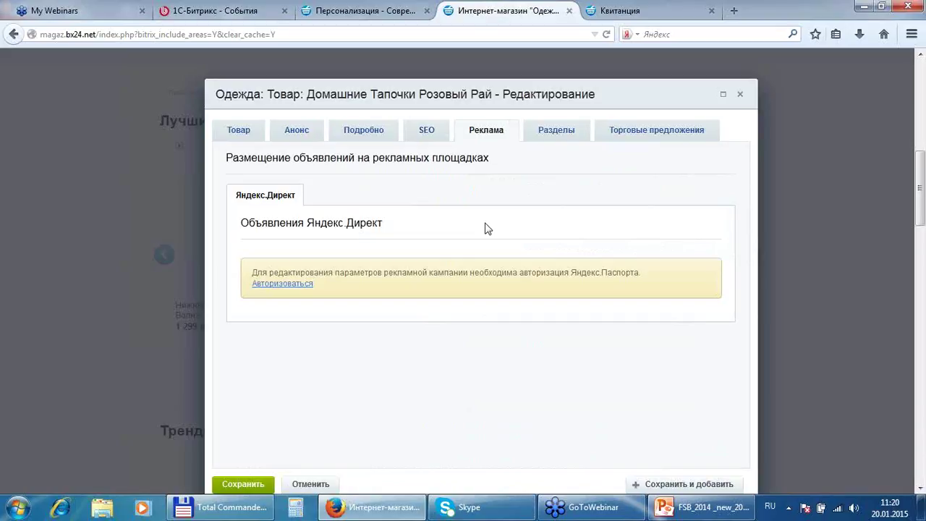
left_click(565, 138)
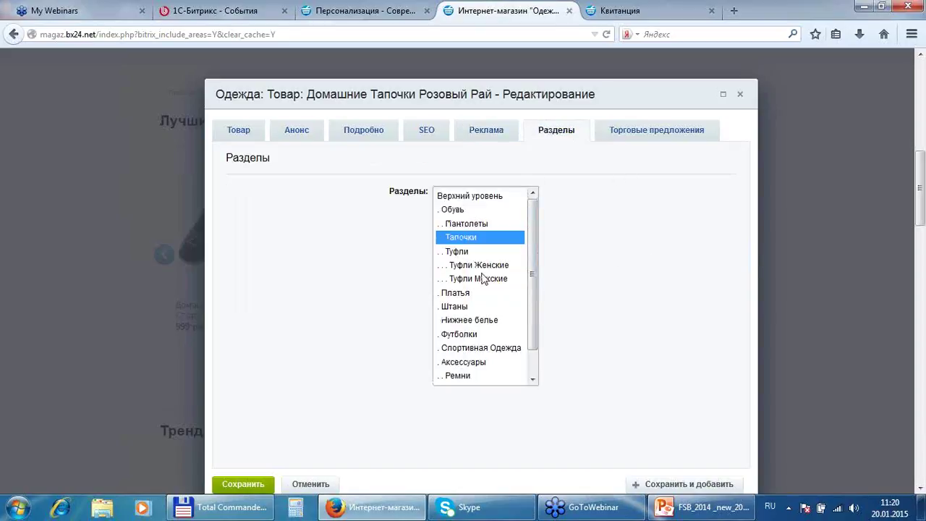
scroll(533, 263, "down", 1)
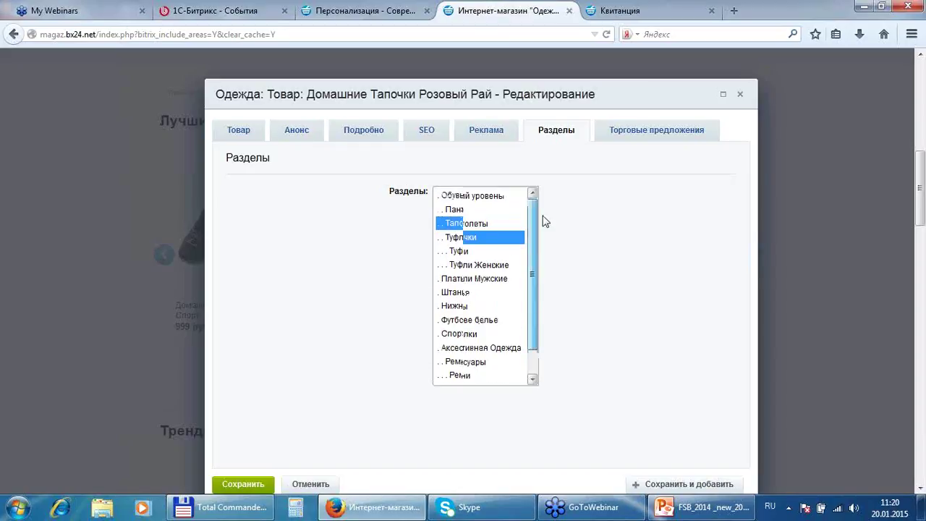
scroll(539, 222, "up", 1)
left_click(679, 138)
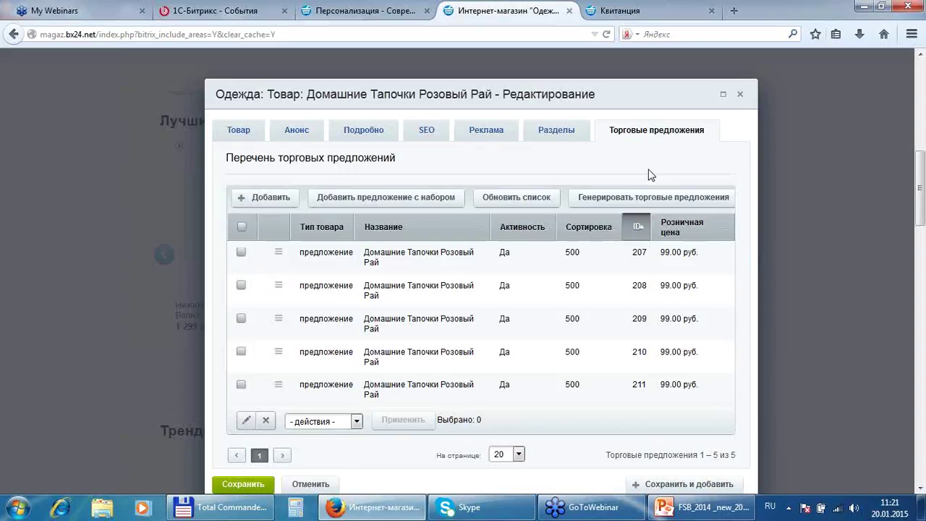
scroll(529, 242, "down", 2)
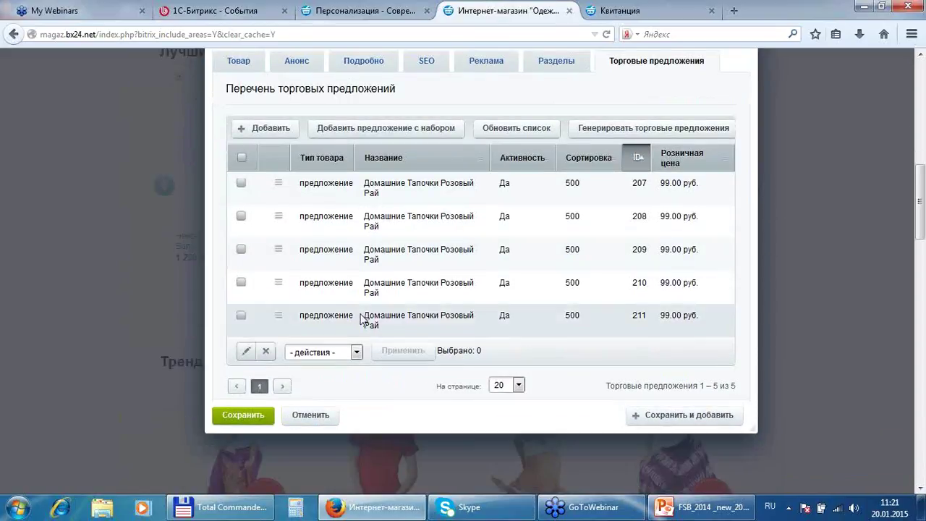
- Open the trade offer generator, examine its price fields and its shoe size, clothing size and color combinations, and cancel without generating
left_click(626, 131)
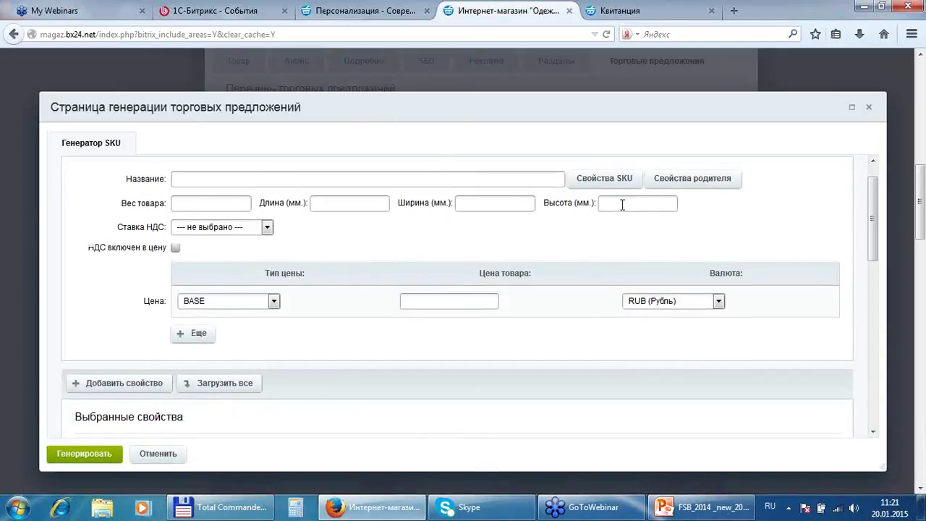
scroll(621, 208, "down", 2)
scroll(436, 238, "down", 5)
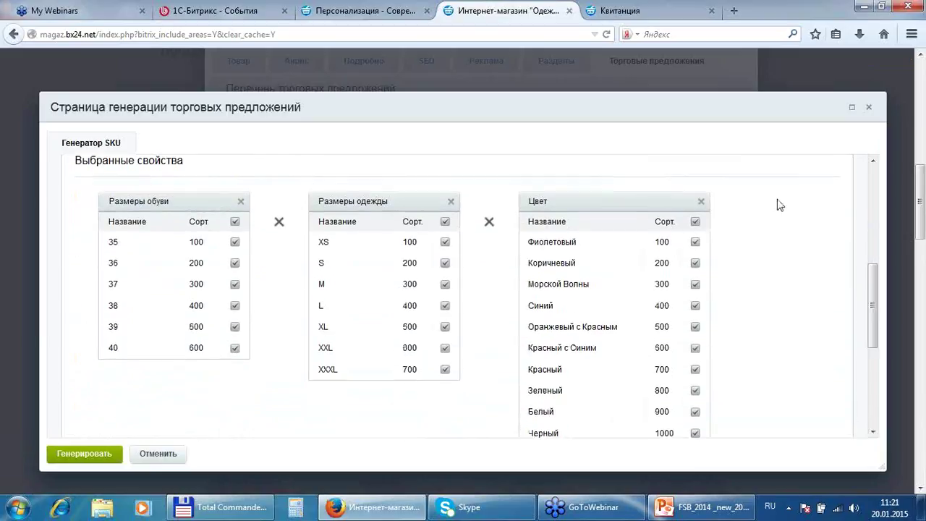
scroll(774, 213, "down", 1)
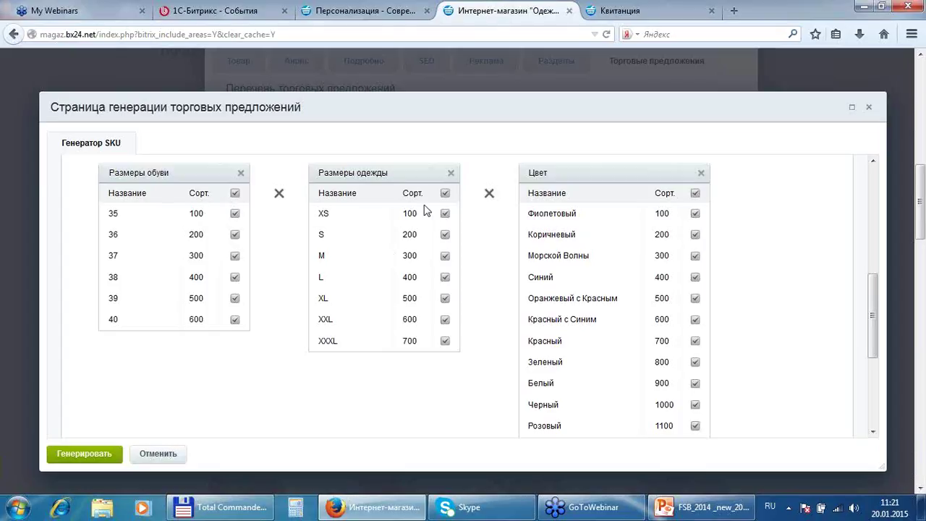
scroll(767, 199, "down", 1)
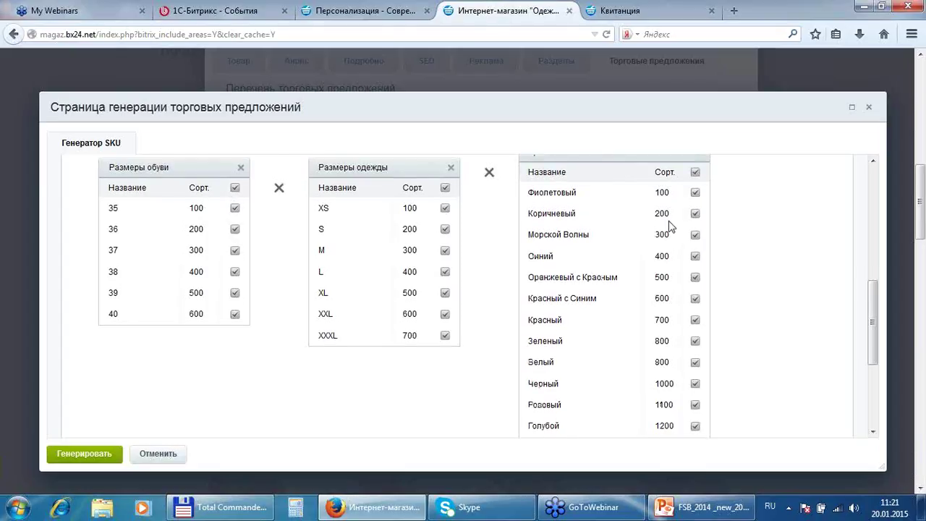
left_click(154, 454)
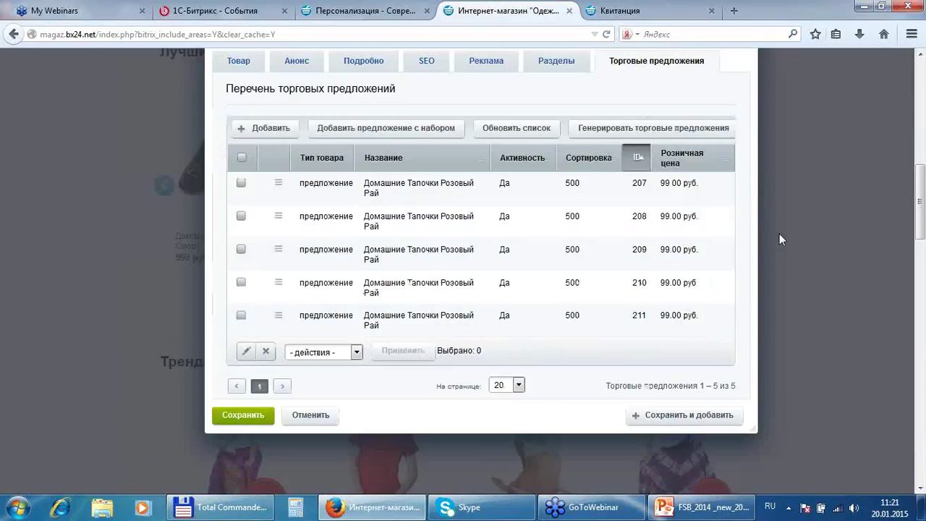
- Close the product editing window without saving and switch from the public site to the administration area
scroll(779, 234, "up", 1)
scroll(779, 234, "up", 3)
left_click(742, 161)
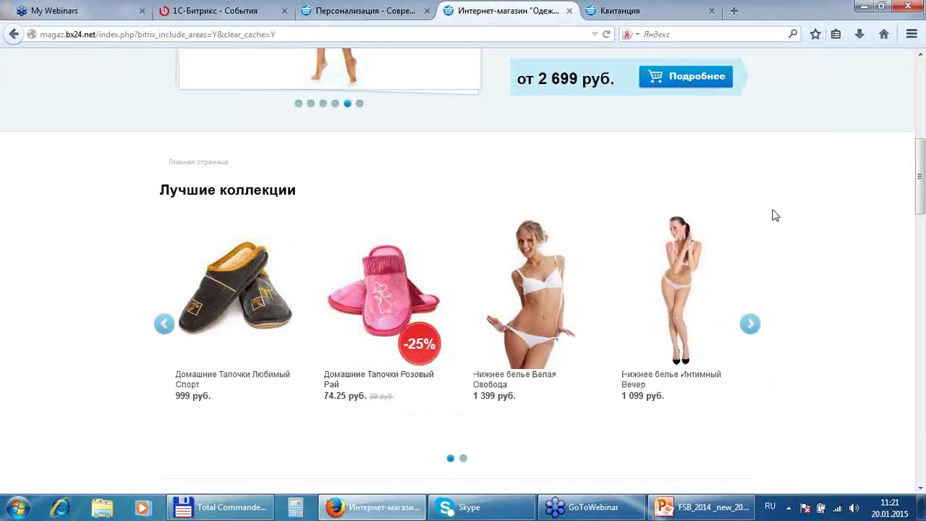
scroll(794, 221, "up", 10)
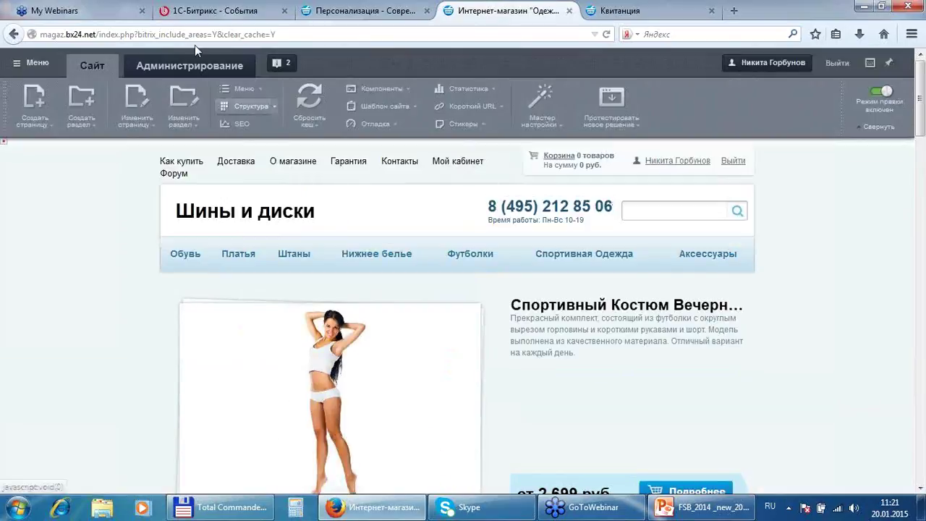
left_click(222, 67)
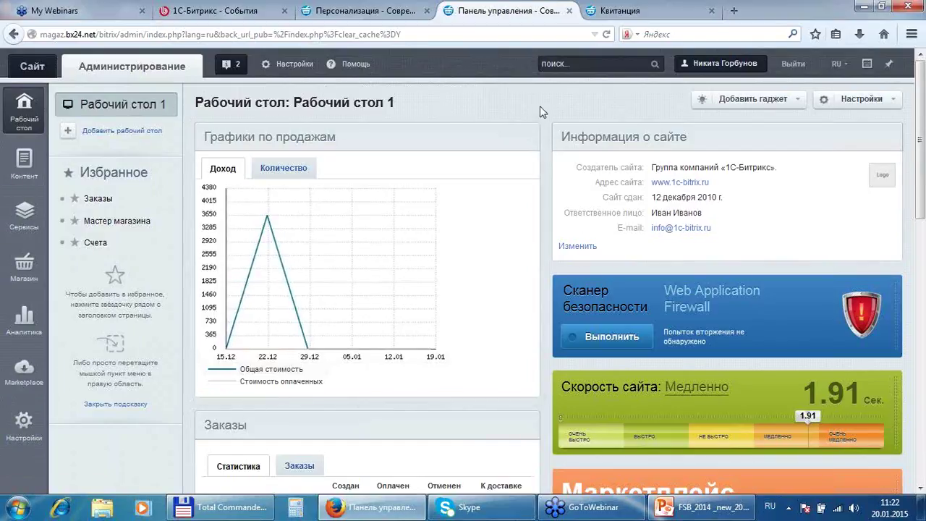
- Examine the desktop gadgets: sales charts, order statistics, site traffic, security scanner, site speed and system information
scroll(539, 105, "down", 3)
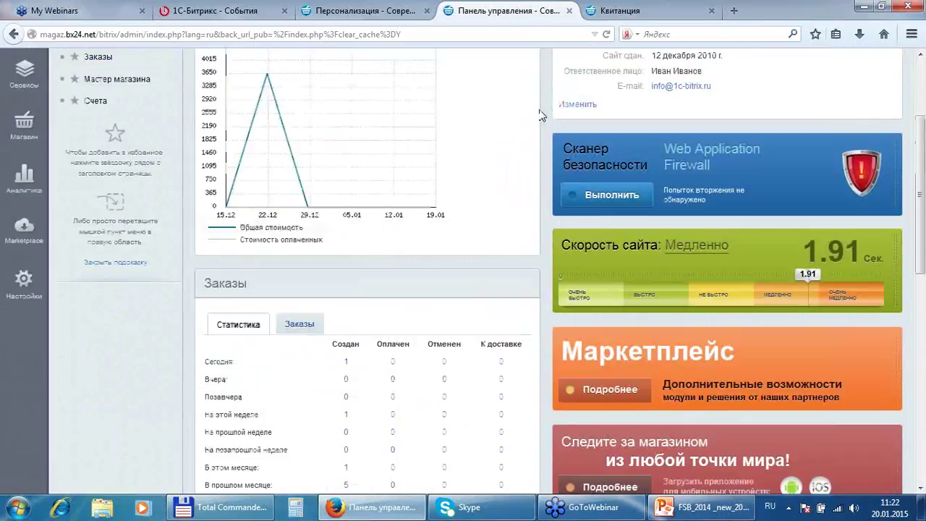
scroll(541, 120, "up", 3)
scroll(541, 120, "down", 2)
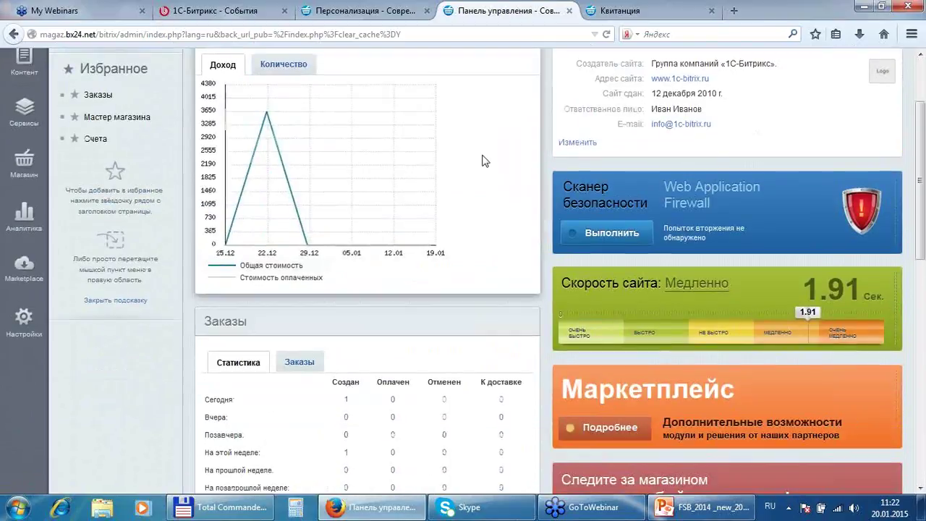
scroll(484, 161, "down", 5)
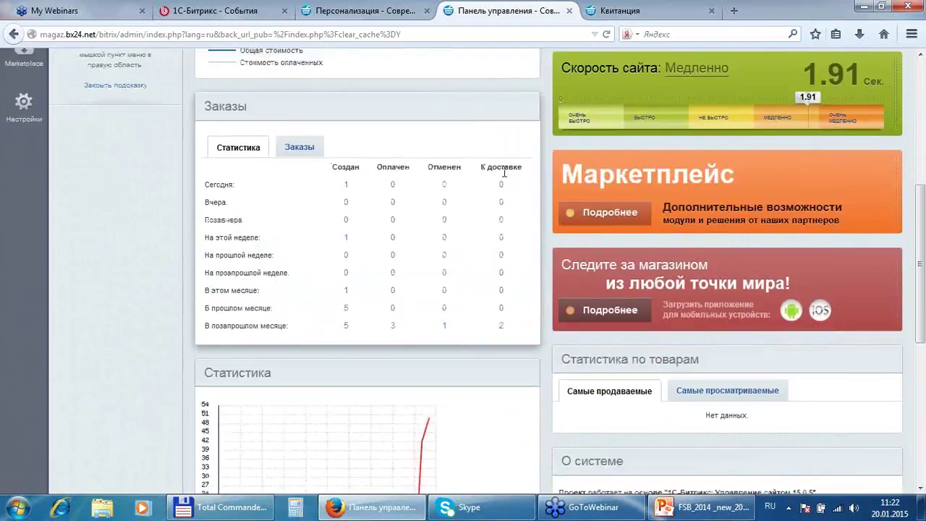
scroll(505, 172, "down", 6)
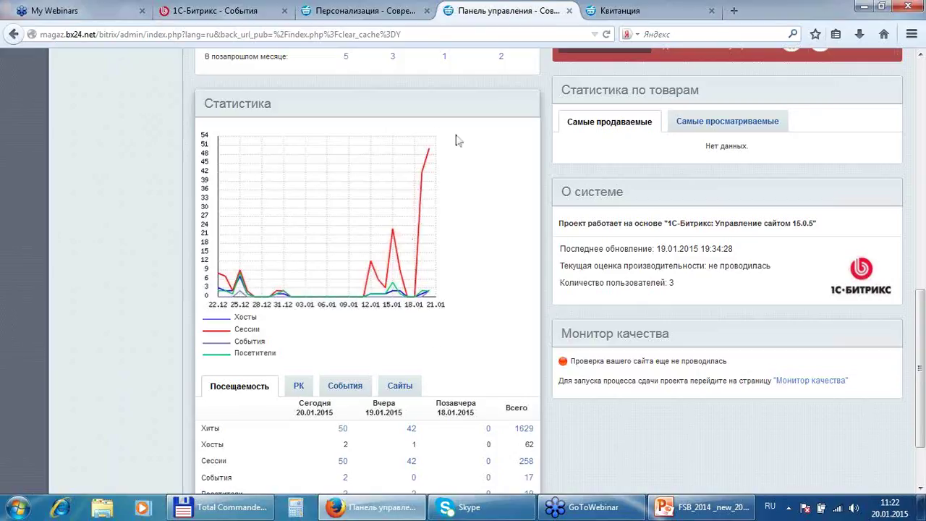
scroll(524, 282, "down", 2)
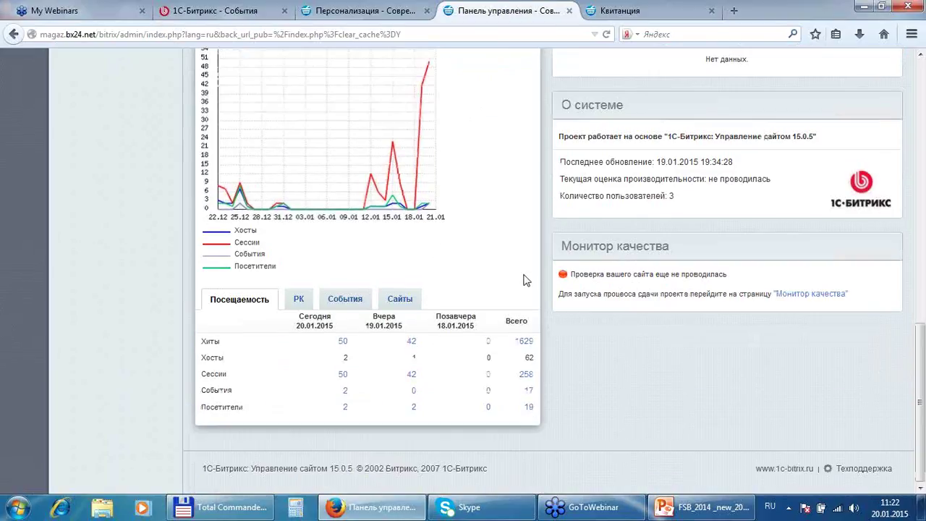
scroll(526, 281, "up", 9)
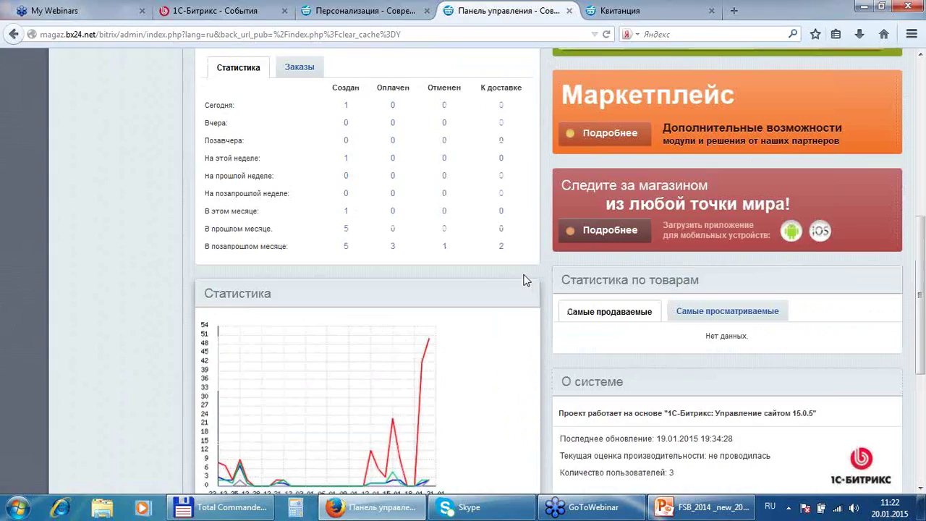
scroll(526, 281, "down", 9)
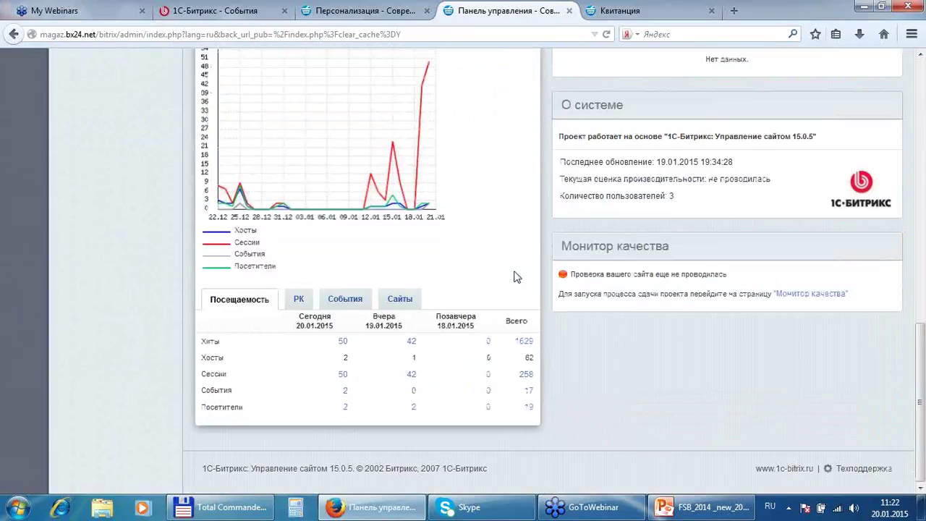
scroll(425, 267, "up", 15)
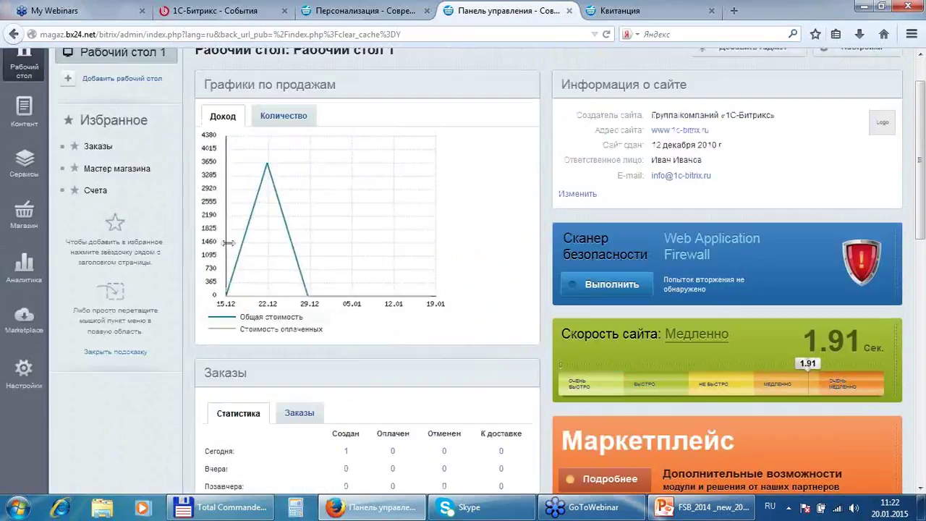
scroll(452, 268, "up", 1)
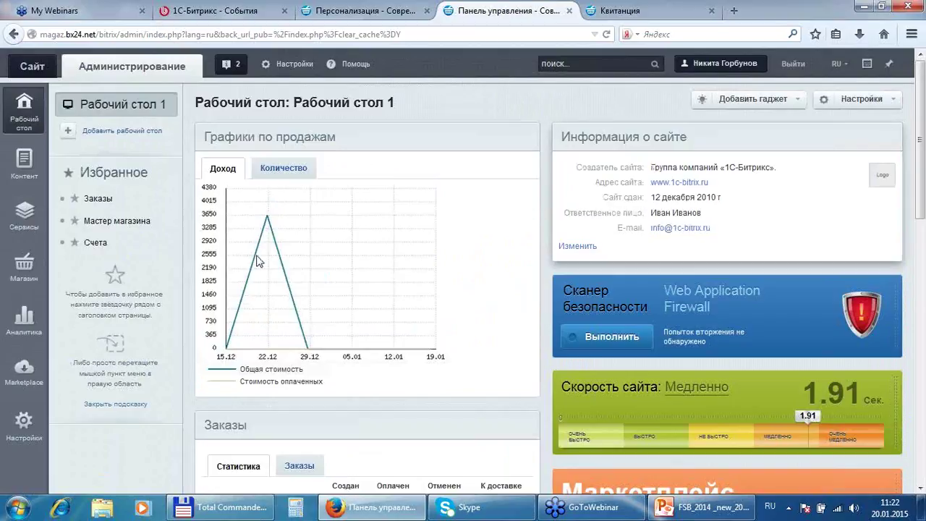
- Try twice to add the "Рассылки" item from the "Сервисы" section to favorites, returning to the desktop and reloading it in between
left_click(25, 226)
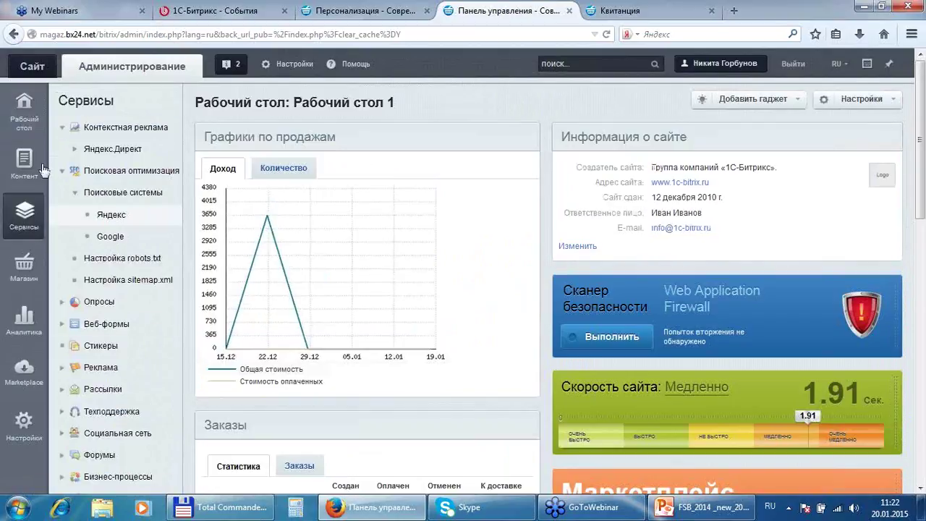
left_click_drag(90, 391, 771, 291)
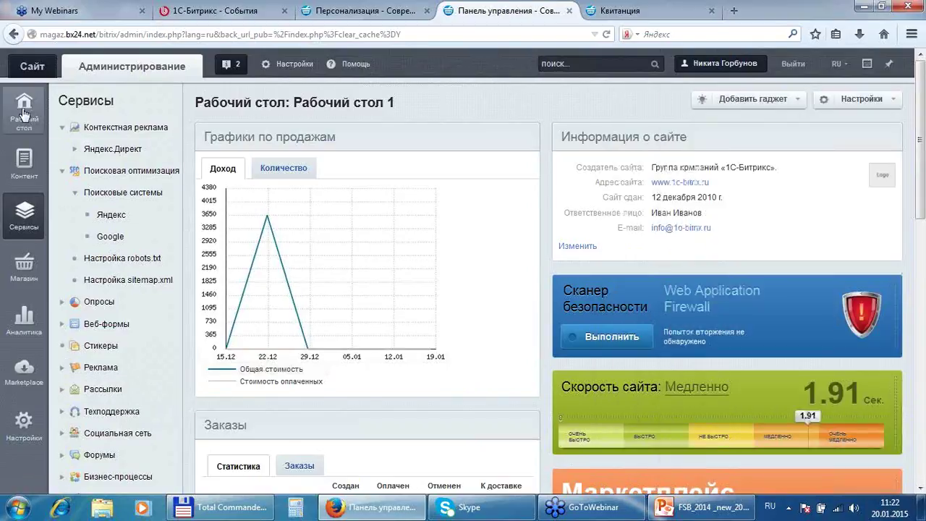
left_click(45, 119)
left_click(112, 107)
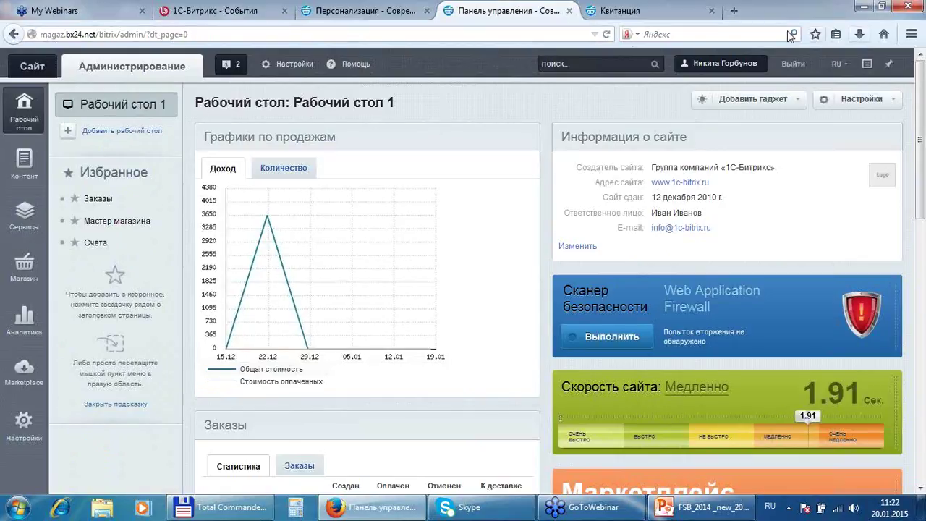
left_click(606, 35)
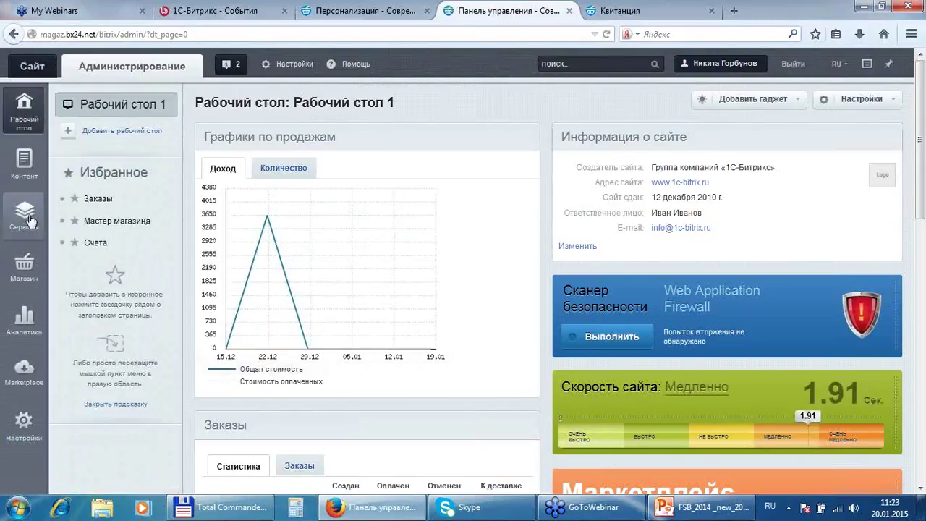
mouse_move(27, 215)
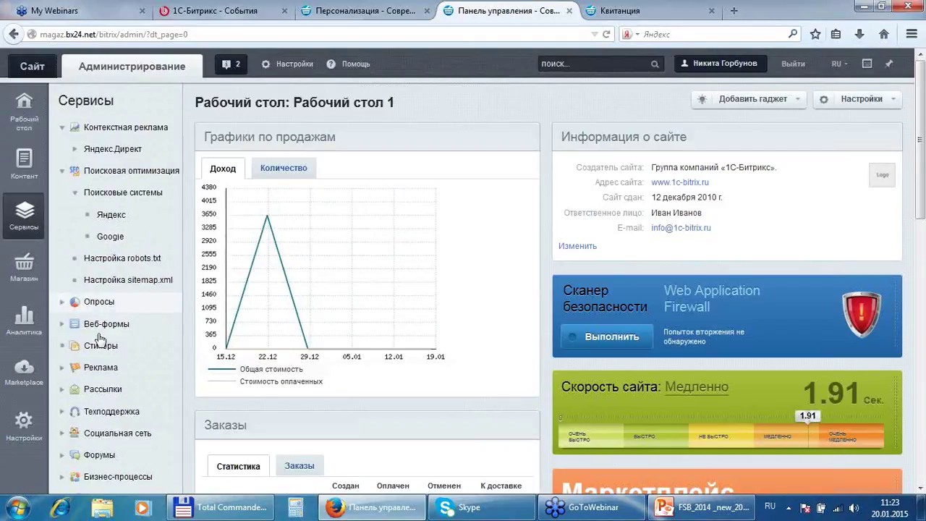
left_click_drag(217, 381, 751, 270)
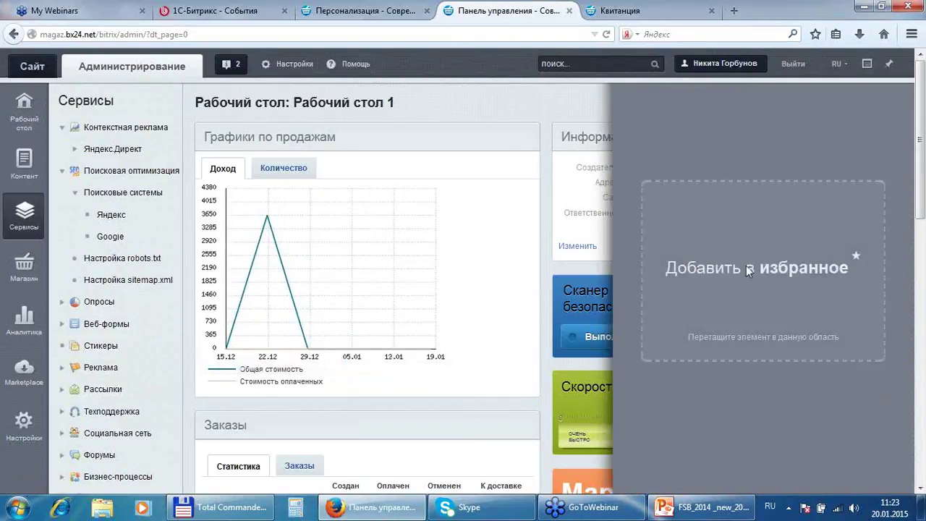
- Open the "Выпуски" list under "Рассылки", try to add it to favorites, and go back to the desktop's favorites list
left_click(93, 392)
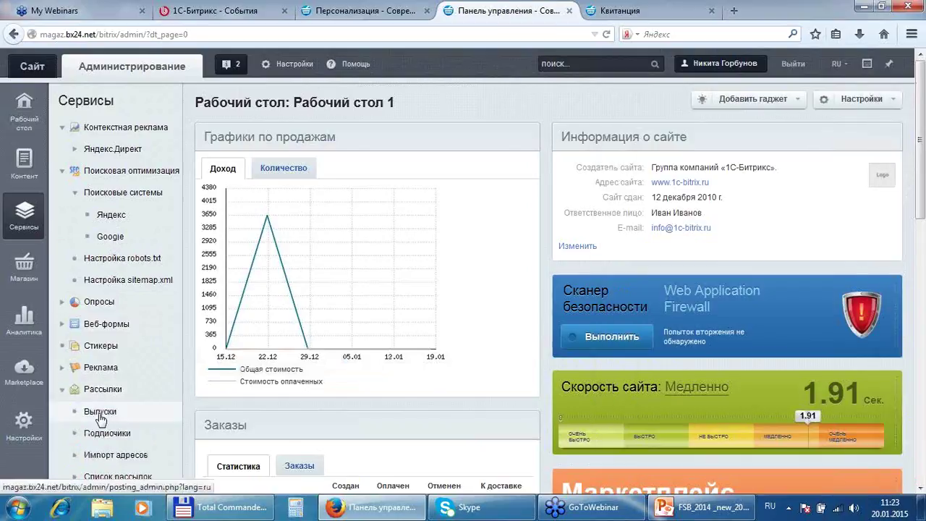
left_click(100, 414)
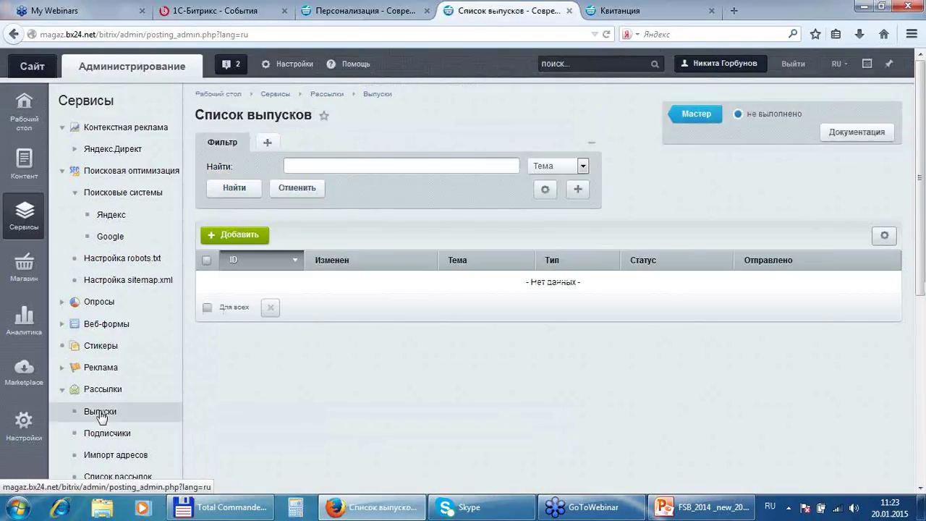
left_click_drag(102, 418, 723, 238)
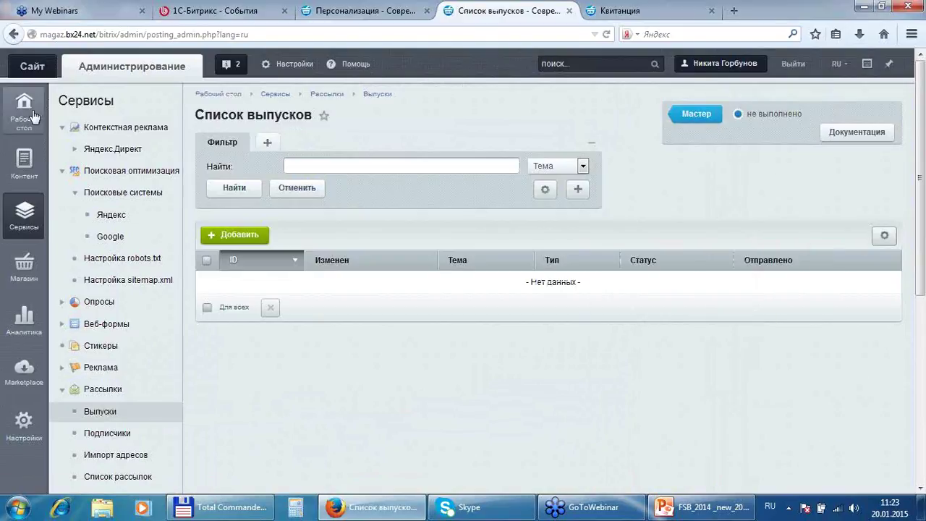
left_click(34, 116)
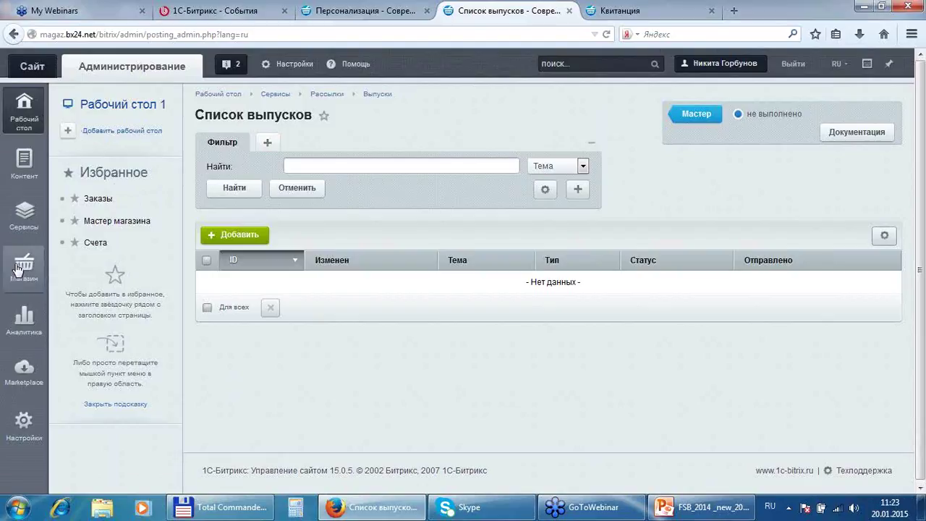
- Try again to add the "Выпуски" list under "Сервисы" > "Рассылки" to favorites, and go back to the desktop's favorites list
left_click(24, 214)
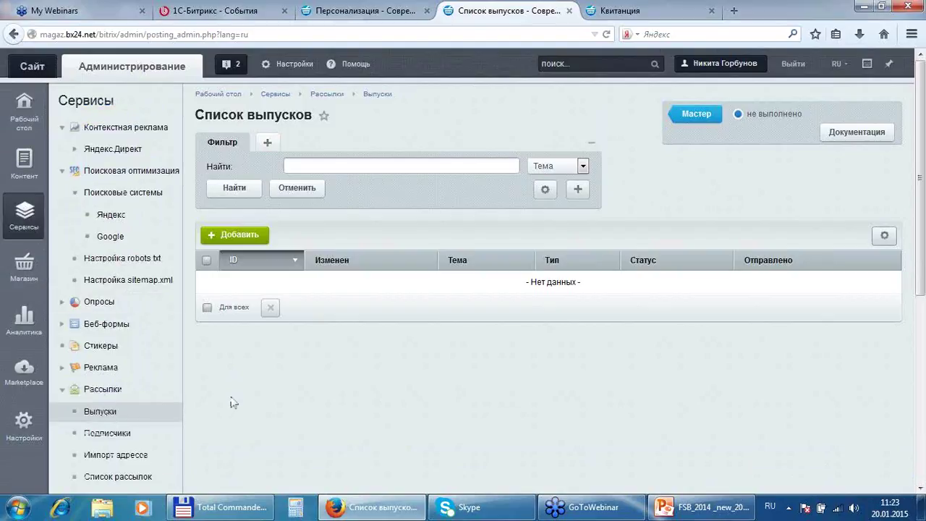
left_click(119, 412)
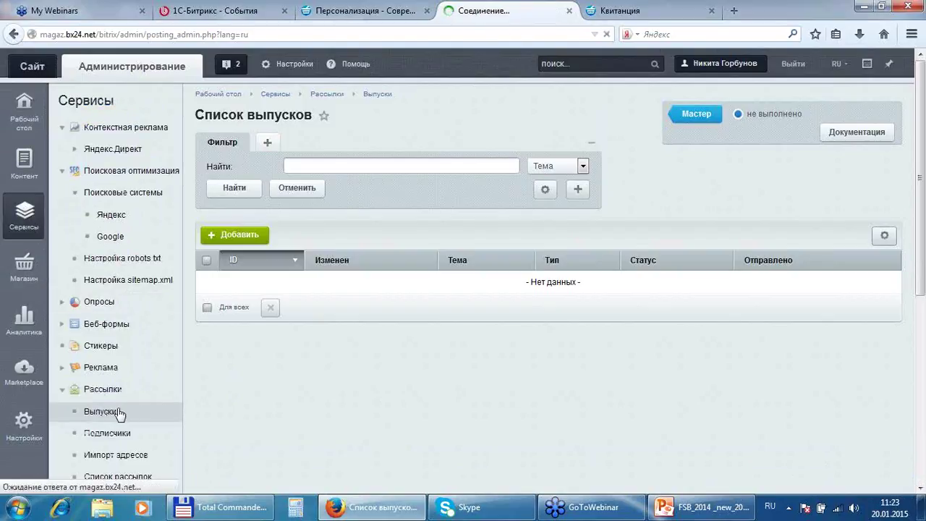
left_click(323, 116)
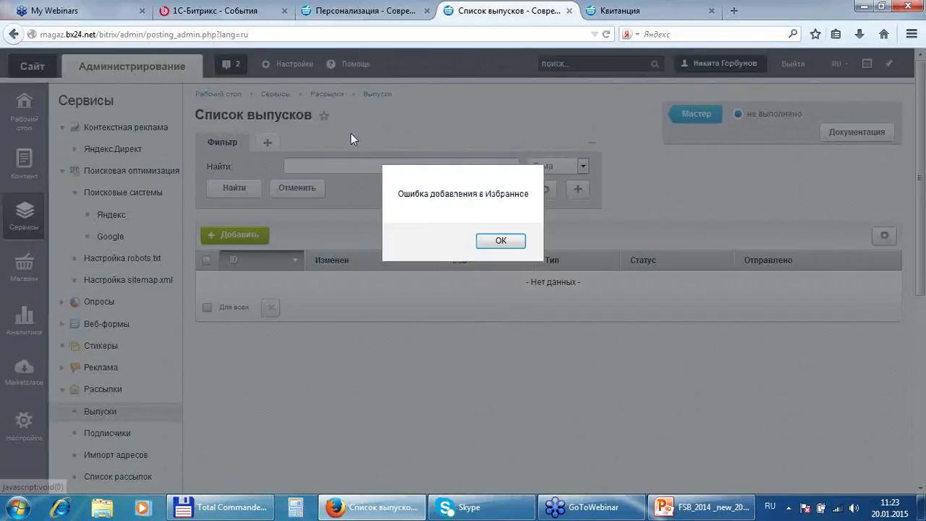
left_click(501, 241)
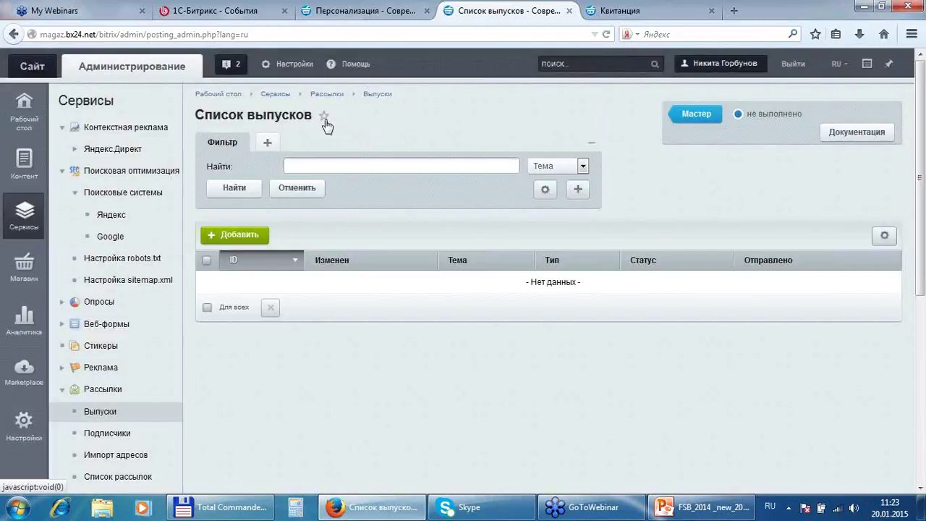
mouse_move(24, 110)
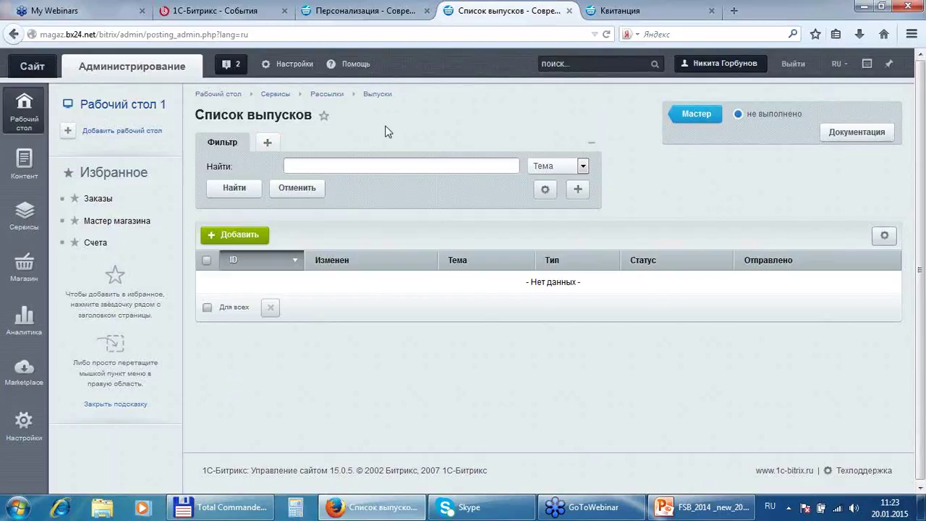
- Look through the "Магазин", "Контент" and "Сервисы" sections, collapsing "Поисковая оптимизация" and "Рассылки" to view all the services
left_click(21, 269)
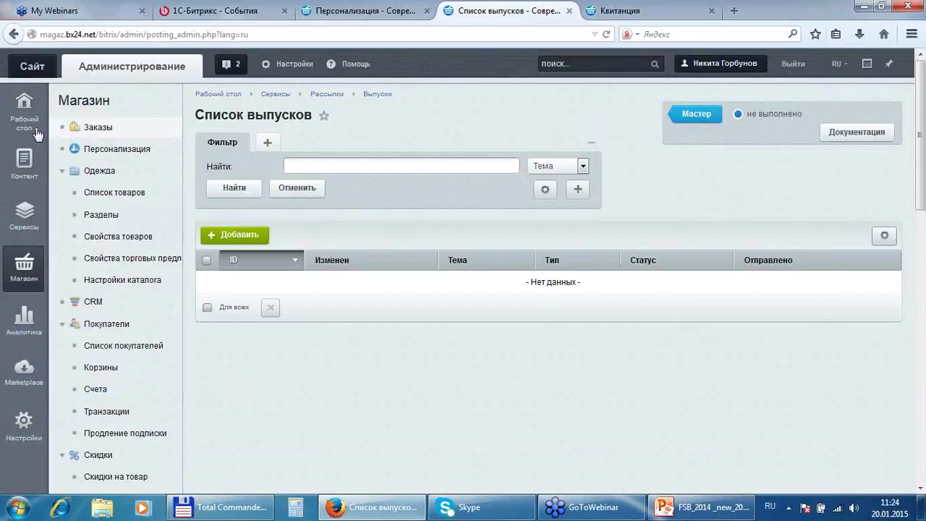
left_click(24, 174)
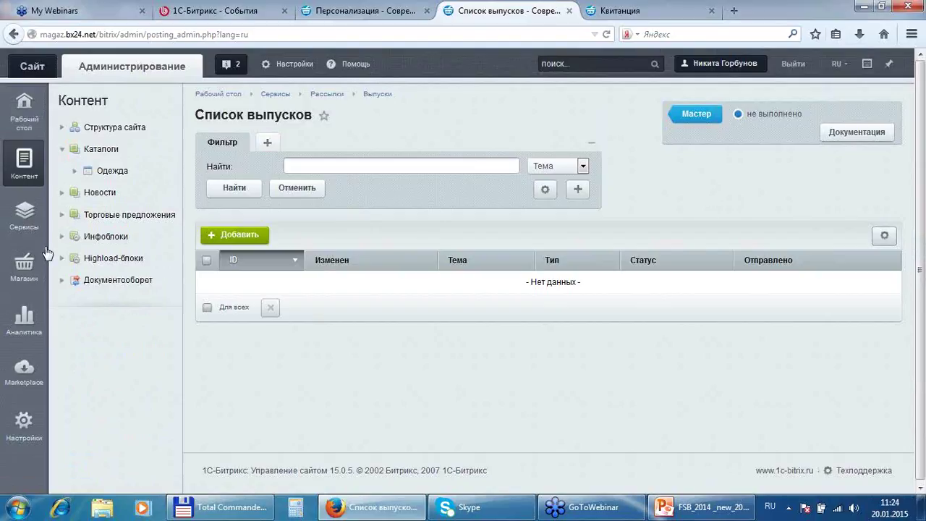
left_click(28, 208)
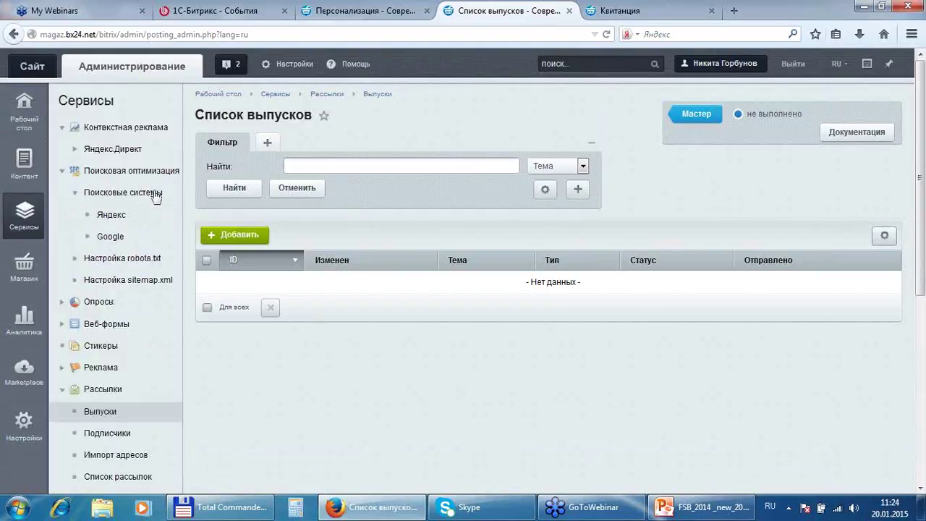
left_click(62, 171)
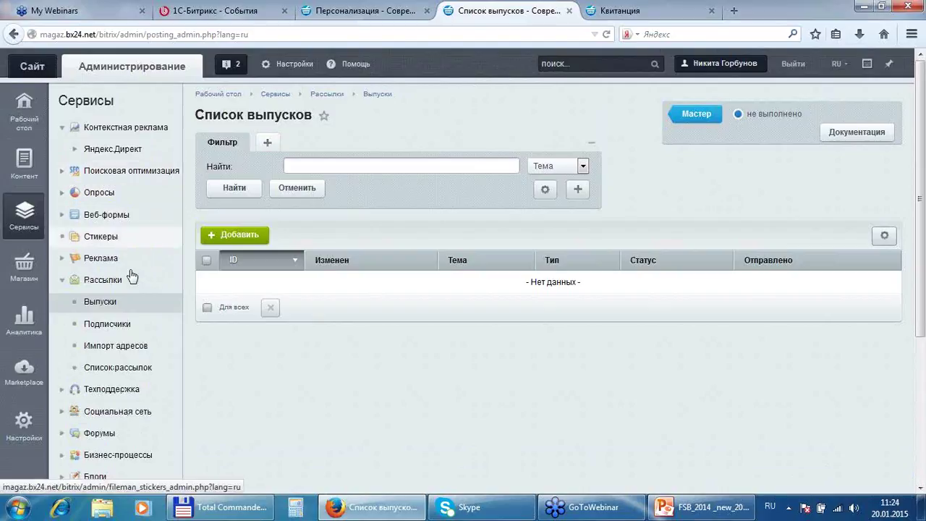
left_click(64, 280)
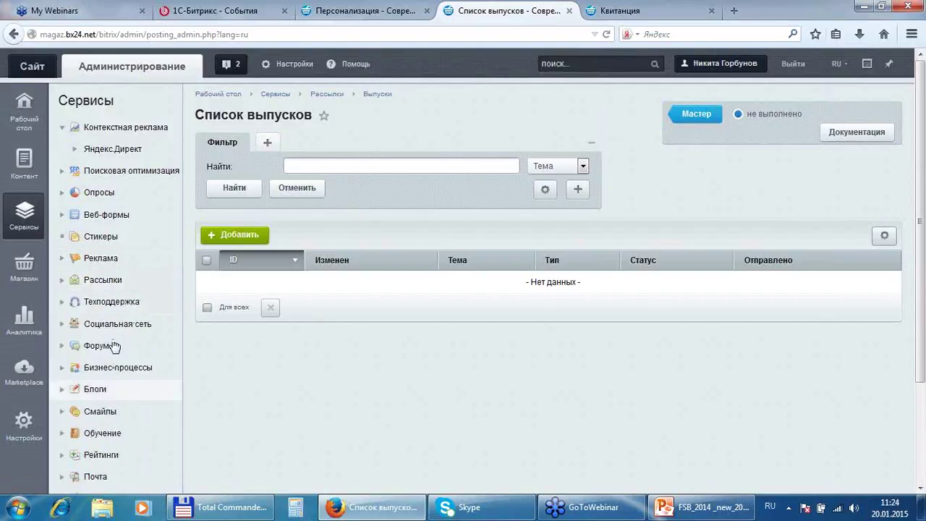
scroll(163, 390, "down", 3)
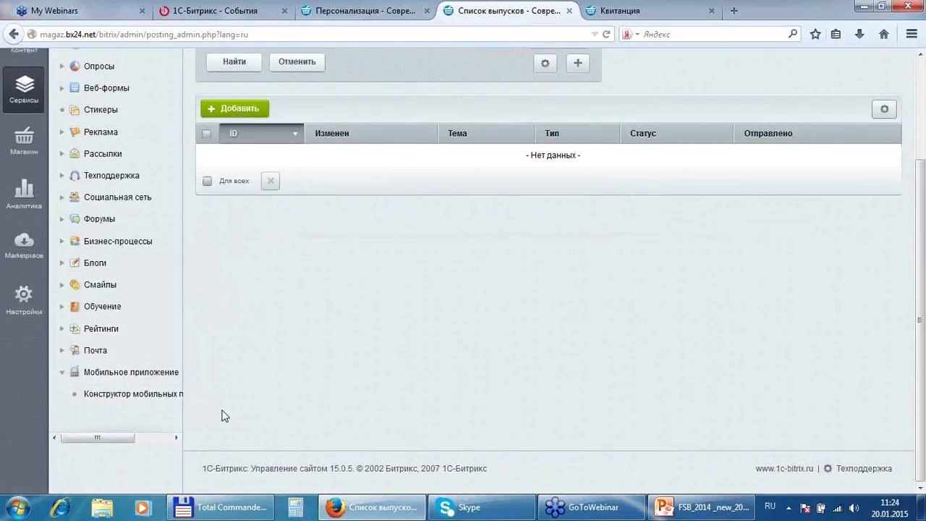
scroll(221, 416, "up", 3)
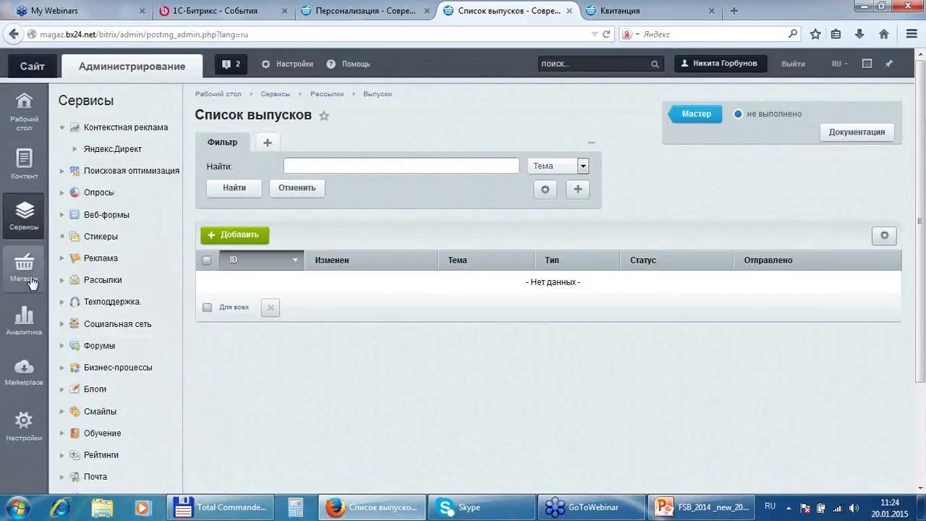
- Look over the "Аналитика" and "Marketplace" sections, including the solutions catalog, and open the "Обновление решений" page
left_click(26, 322)
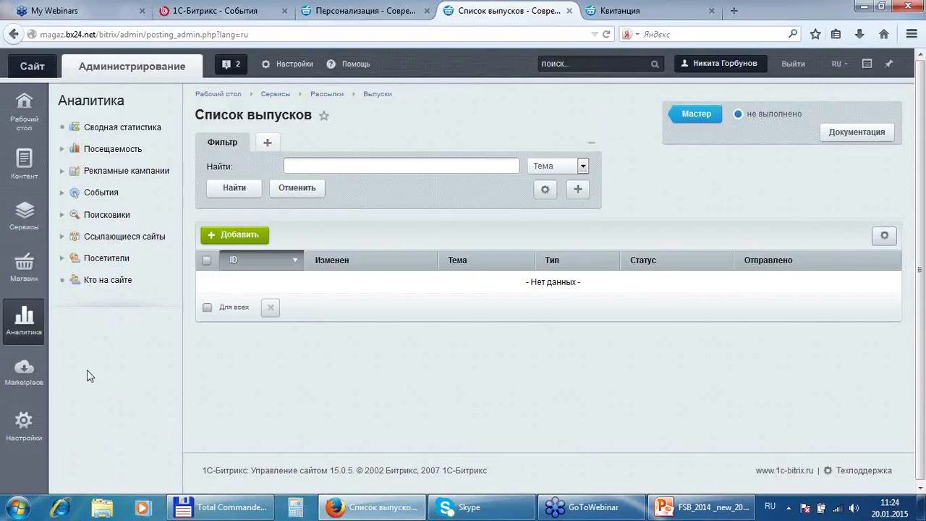
left_click(24, 370)
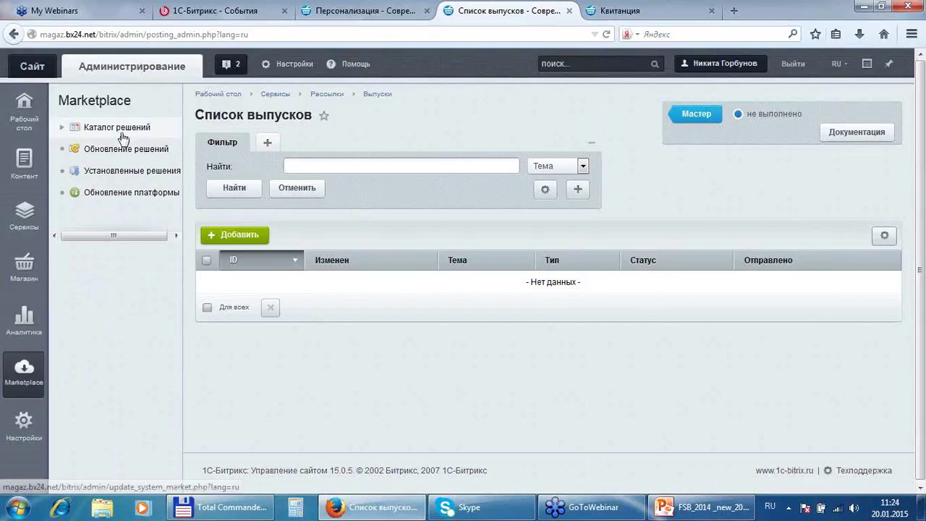
left_click(61, 128)
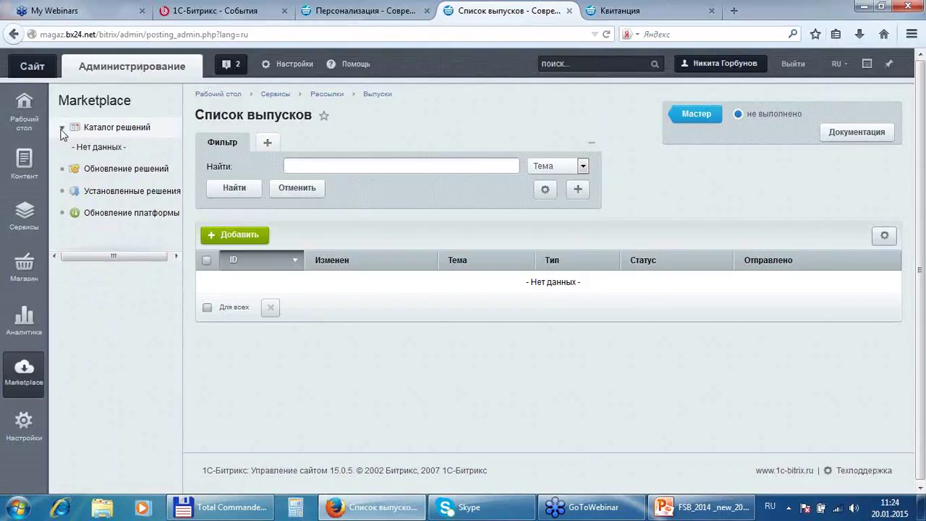
left_click(123, 127)
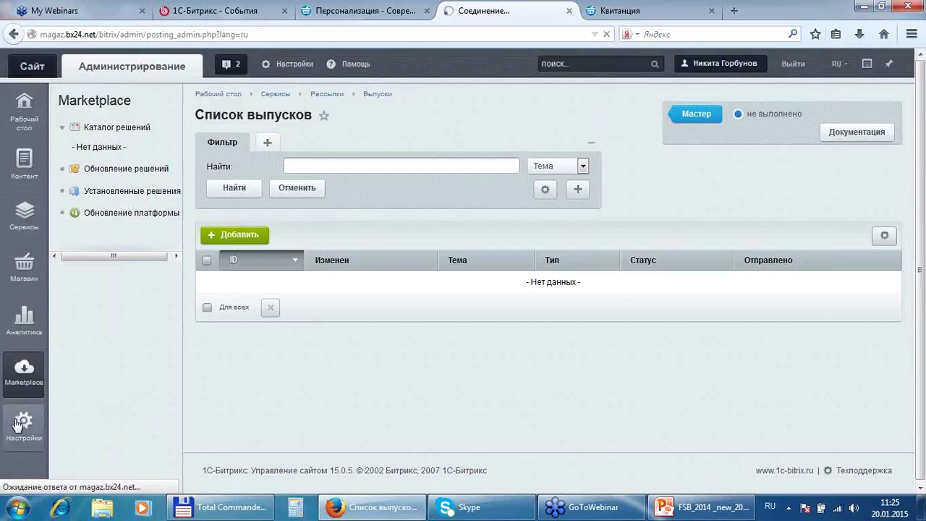
left_click(126, 168)
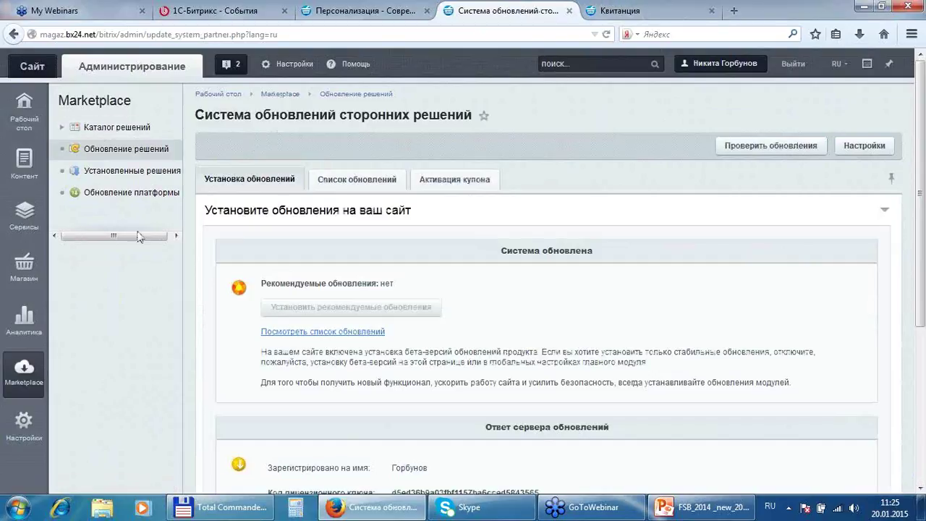
- Review the "Проактивная защита" group in "Настройки" and open its "Сканер безопасности" page, collapsing groups that are not needed
left_click(24, 424)
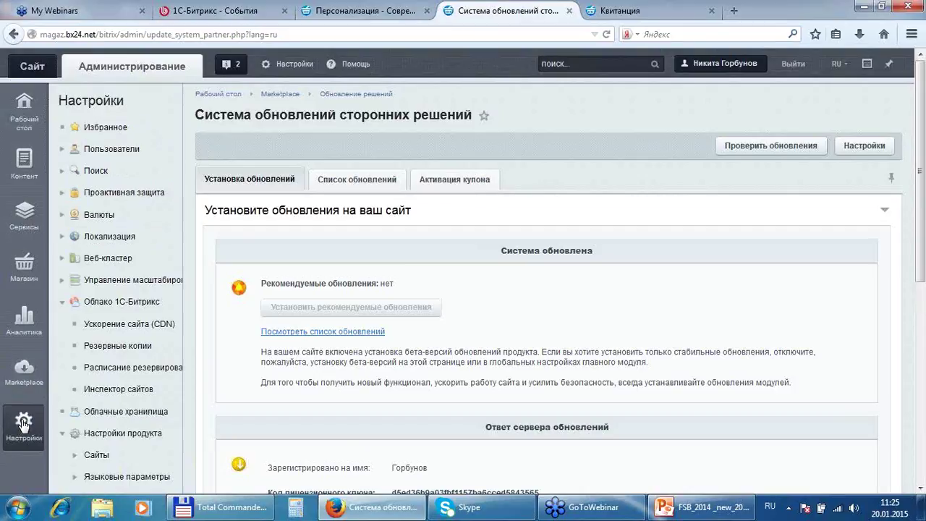
left_click(64, 304)
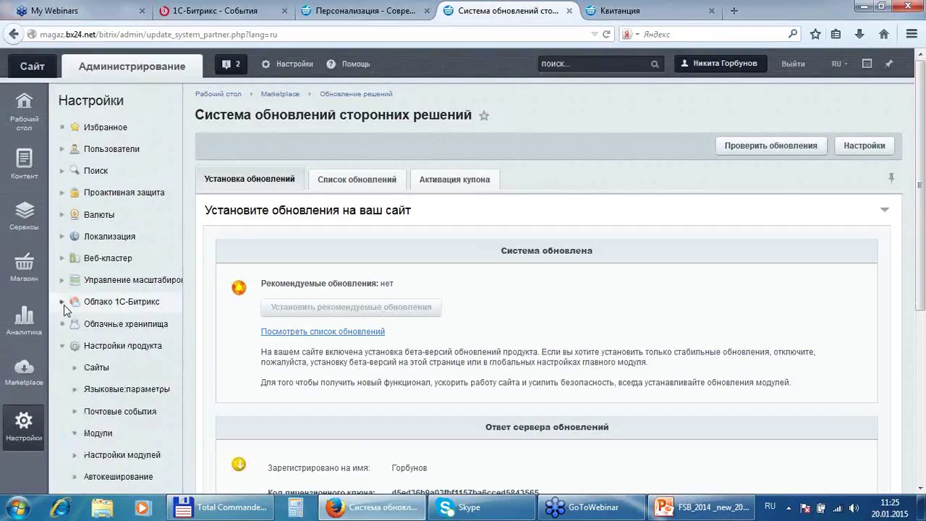
left_click(64, 346)
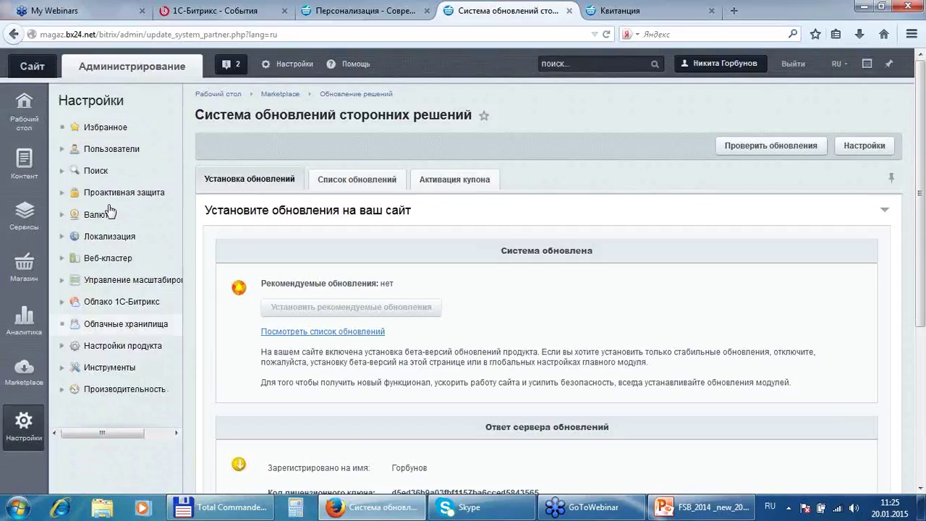
left_click(63, 193)
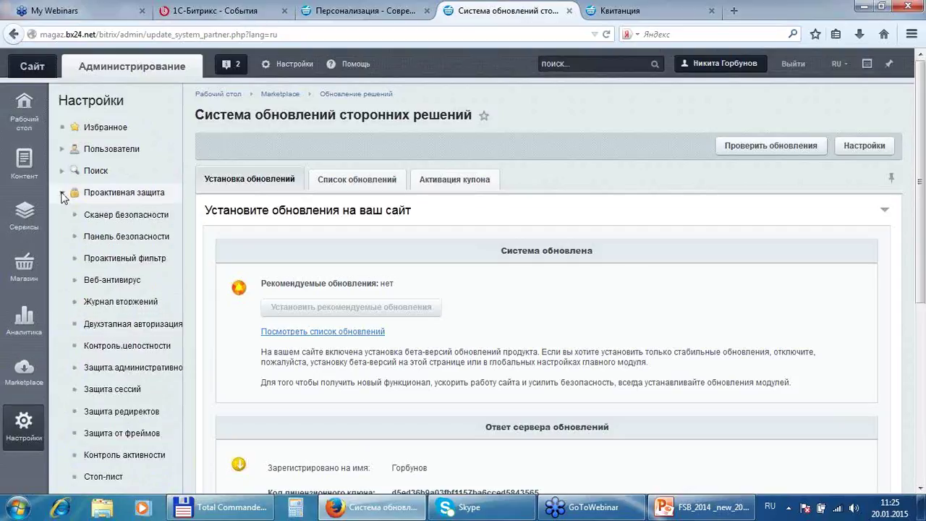
left_click(121, 217)
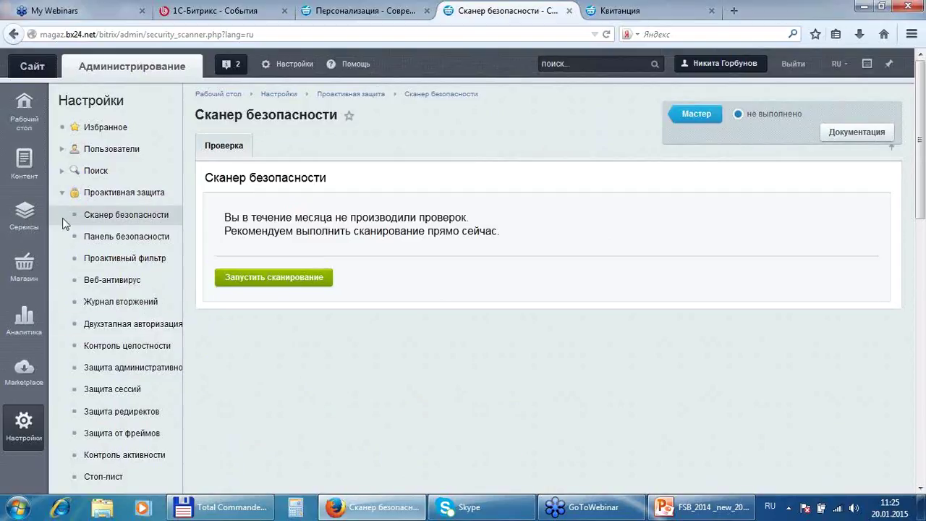
left_click(62, 193)
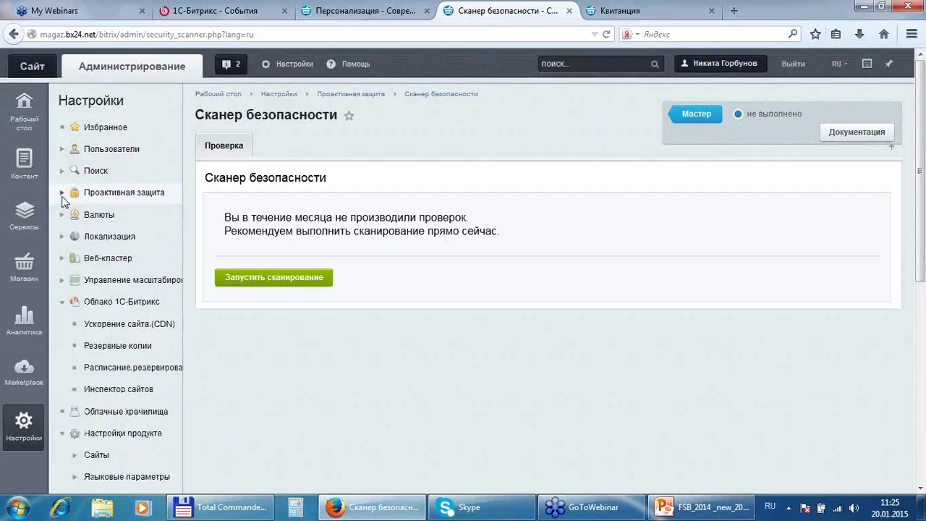
- Review the items under "Облако 1С-Битрикс" and "Инструменты" in the settings, collapsing the cloud and "Настройки продукта" groups
left_click(63, 302)
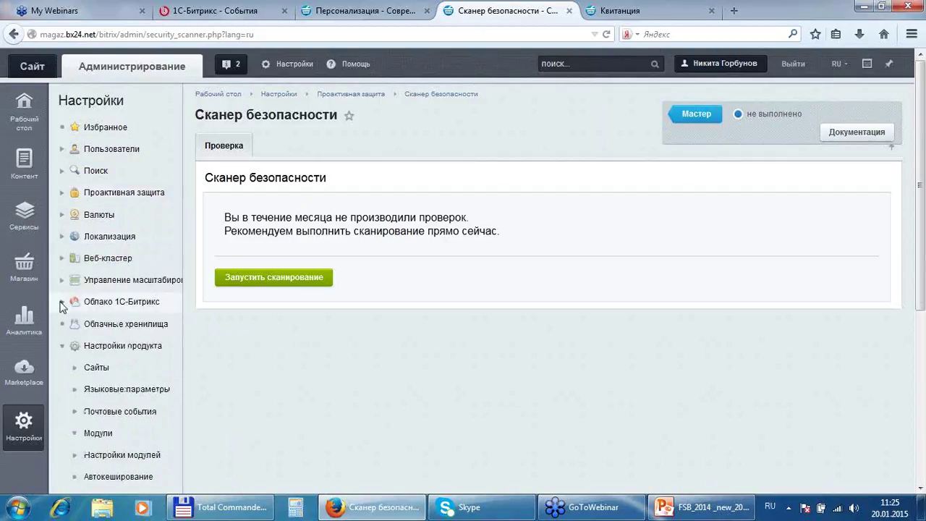
left_click(63, 303)
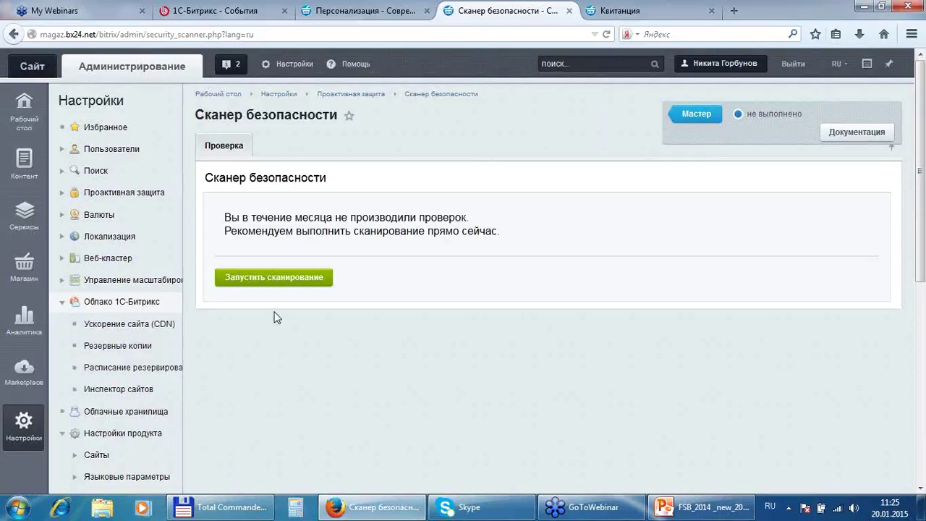
scroll(200, 241, "down", 2)
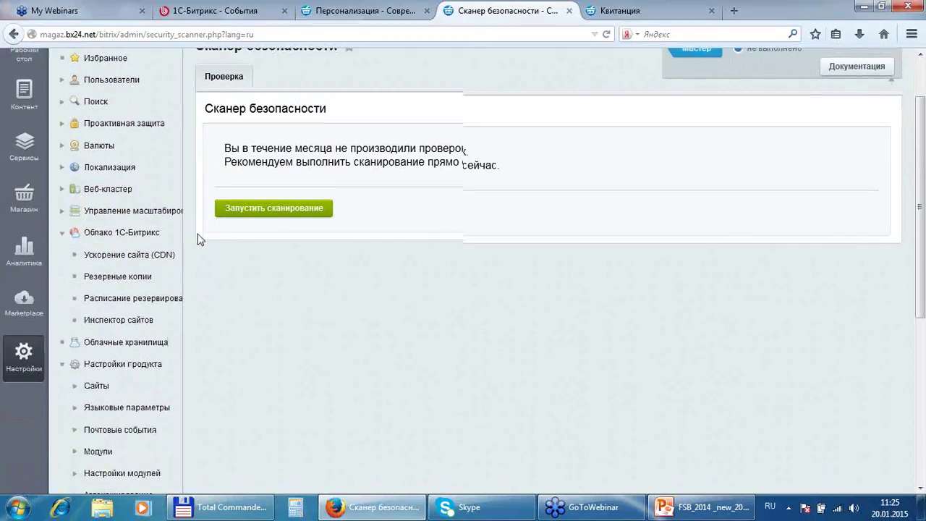
scroll(197, 246, "up", 2)
left_click(63, 303)
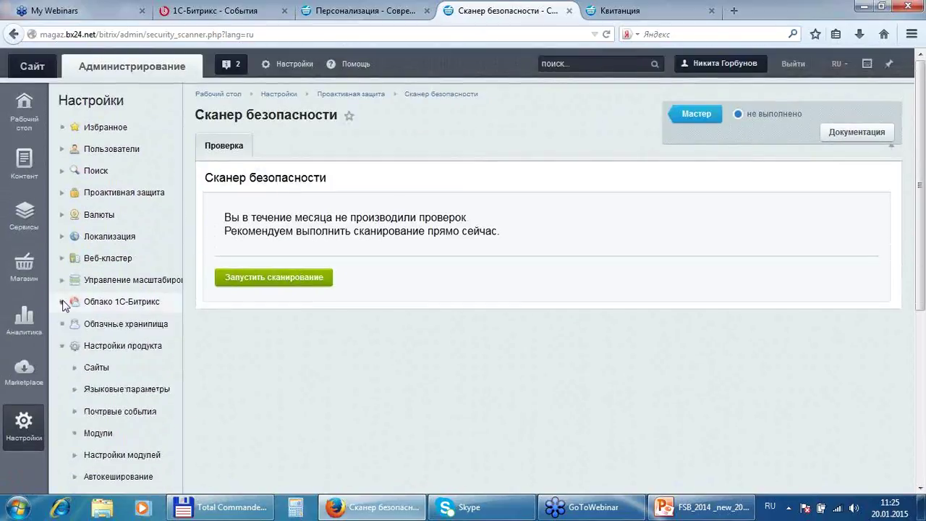
left_click(64, 346)
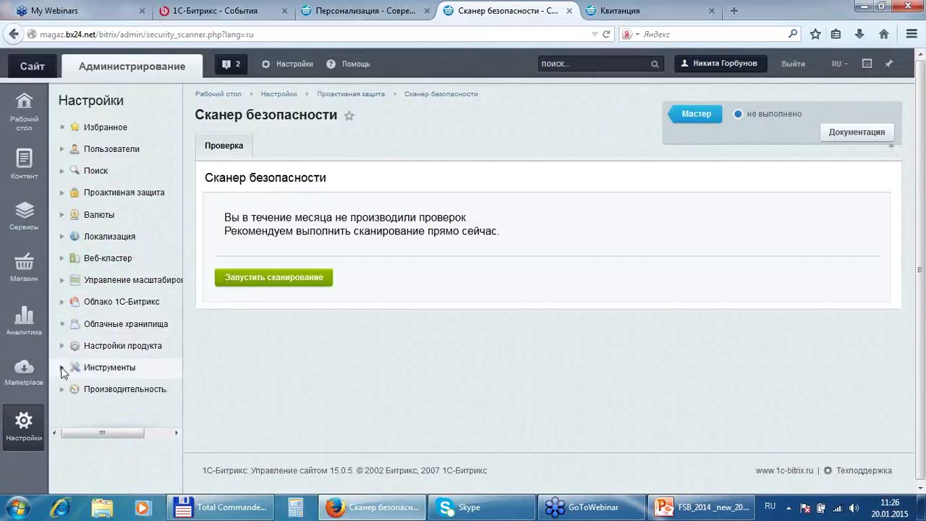
left_click(62, 369)
scroll(362, 291, "down", 4)
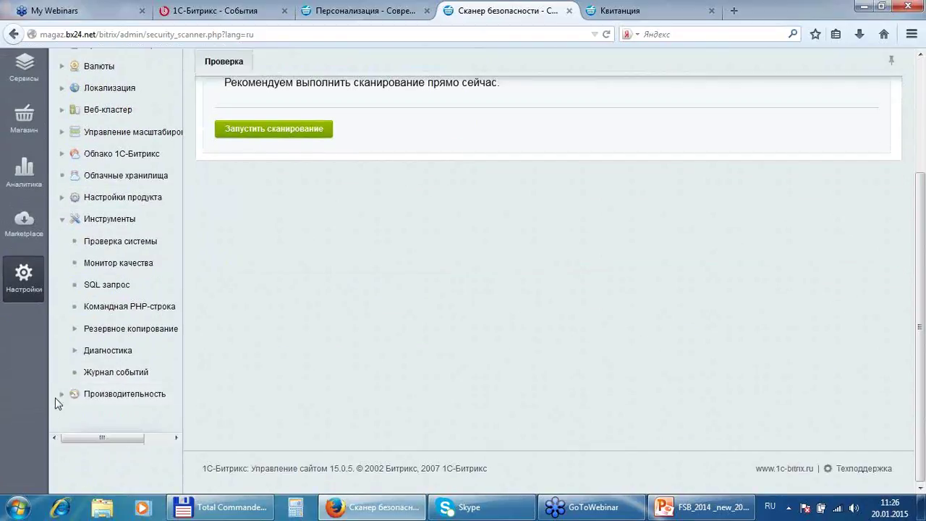
- Open the "Скорость сайта" report under "Производительность" and examine its speed scale and distribution chart
left_click(61, 394)
left_click(97, 418)
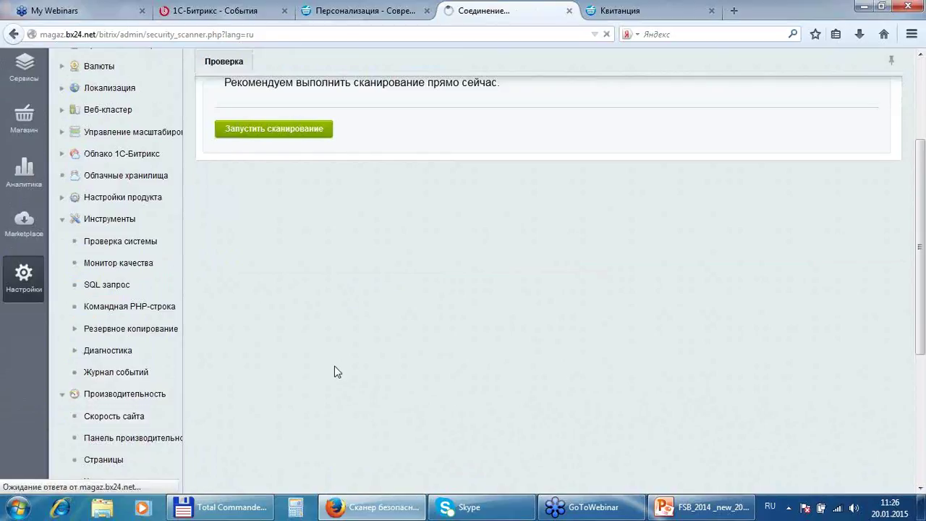
scroll(355, 303, "up", 4)
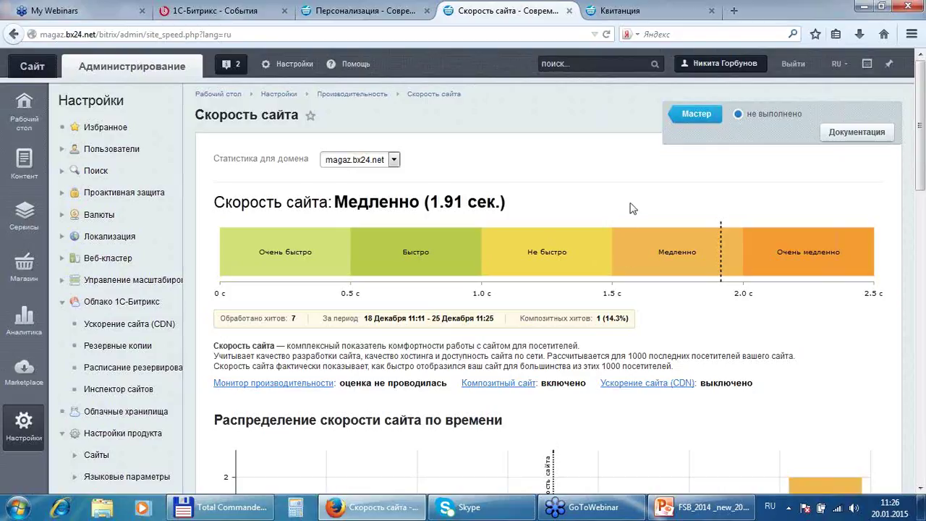
scroll(636, 204, "down", 5)
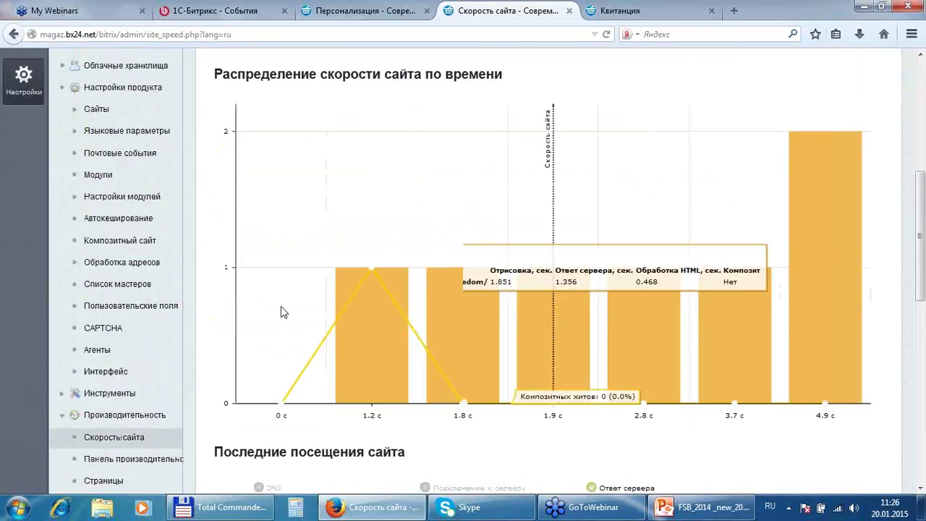
scroll(258, 149, "up", 4)
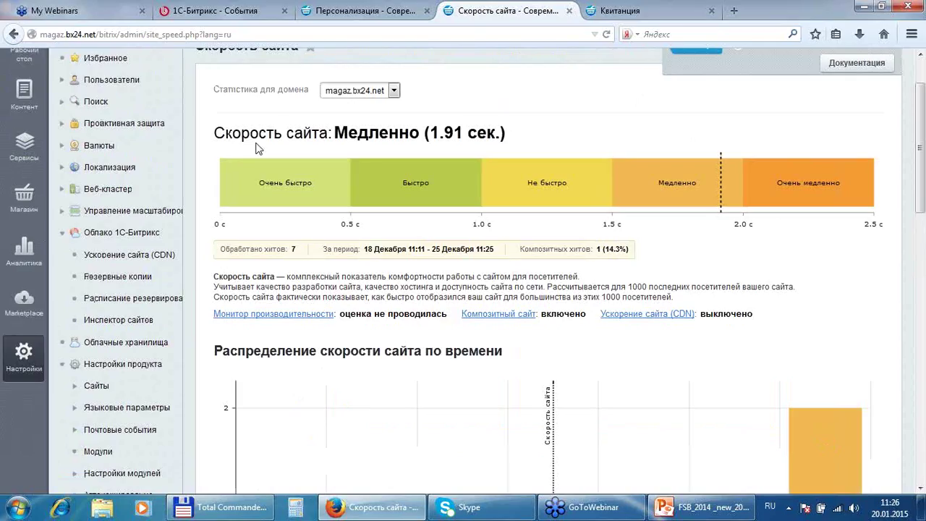
scroll(156, 190, "up", 1)
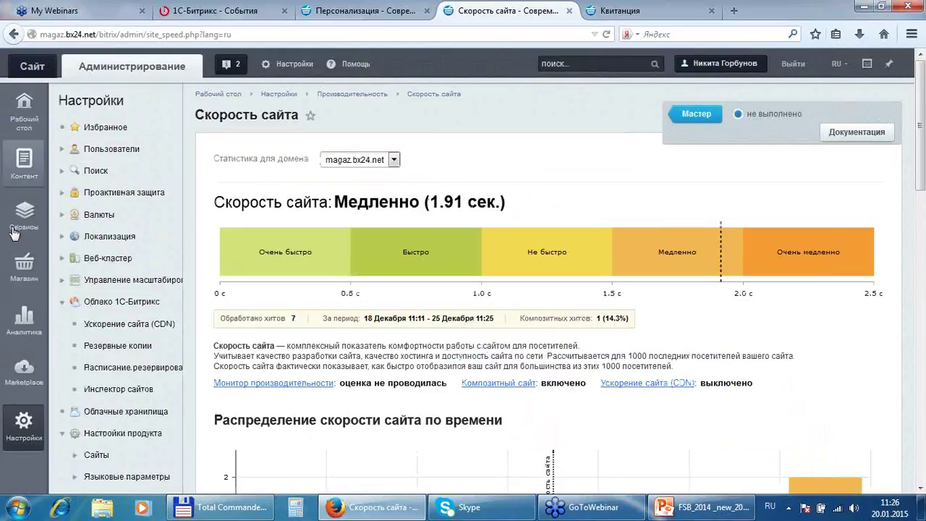
- Open the "Заказы" page of the store section, read its wizard task and mark the task as completed
left_click(25, 274)
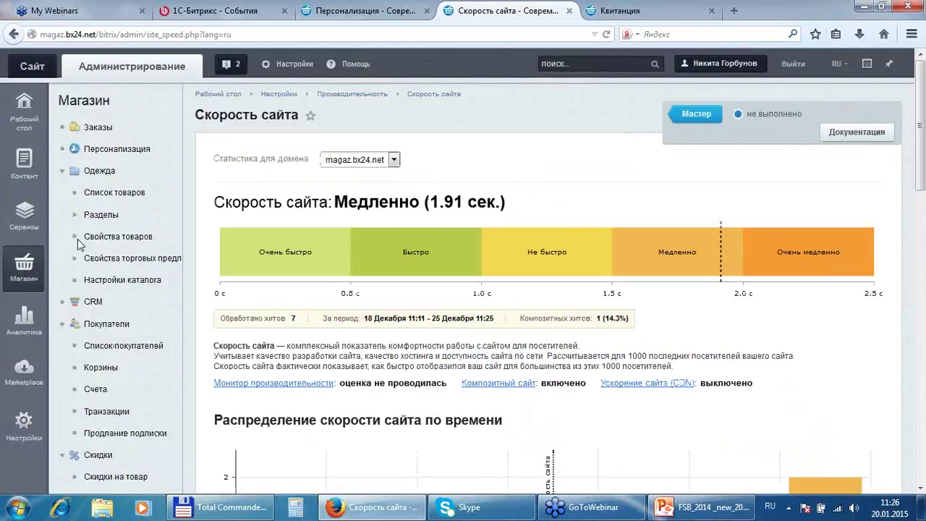
left_click(107, 131)
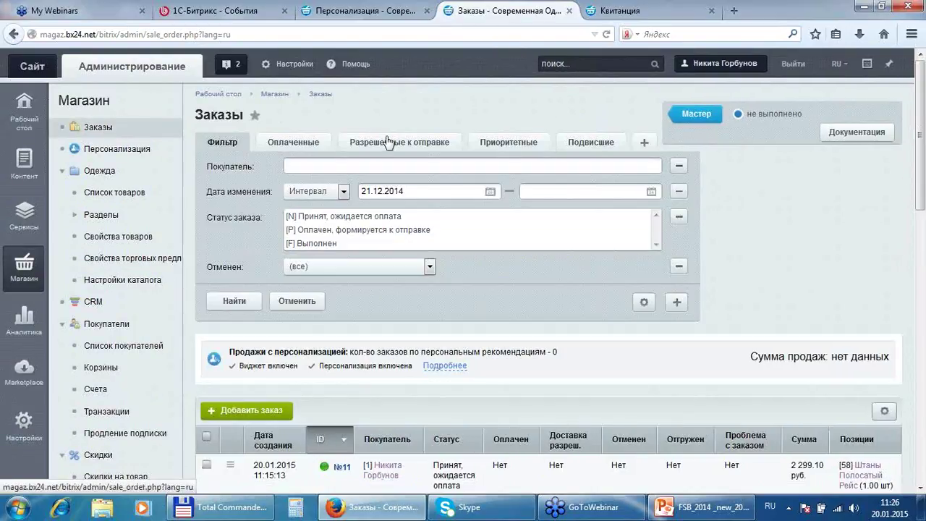
mouse_move(744, 158)
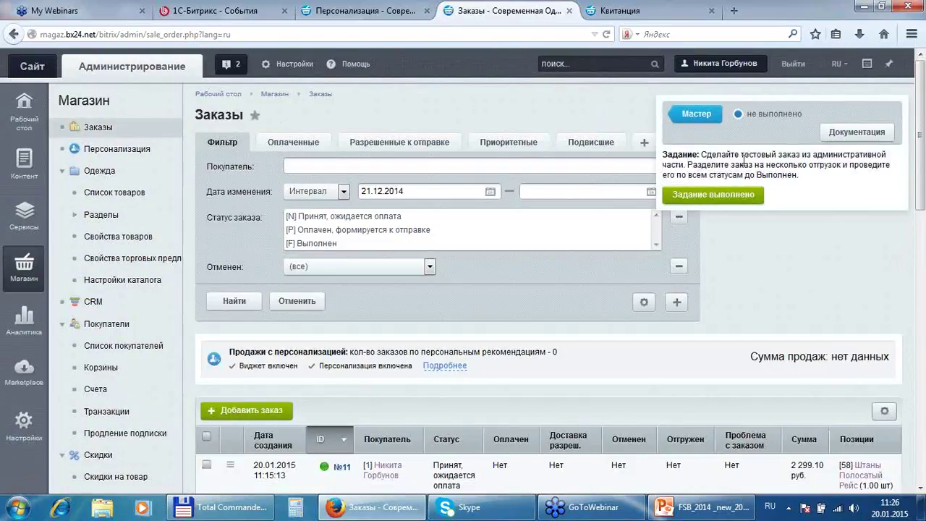
mouse_move(895, 138)
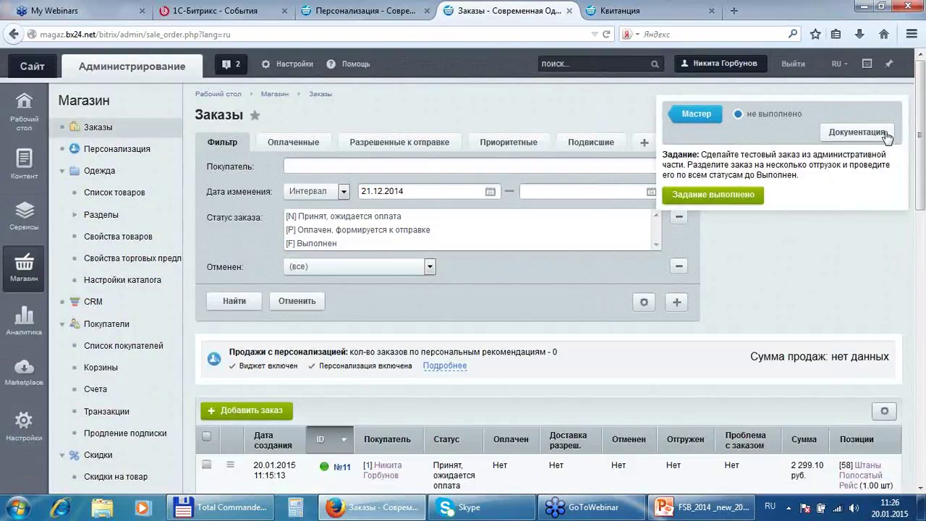
left_click(738, 200)
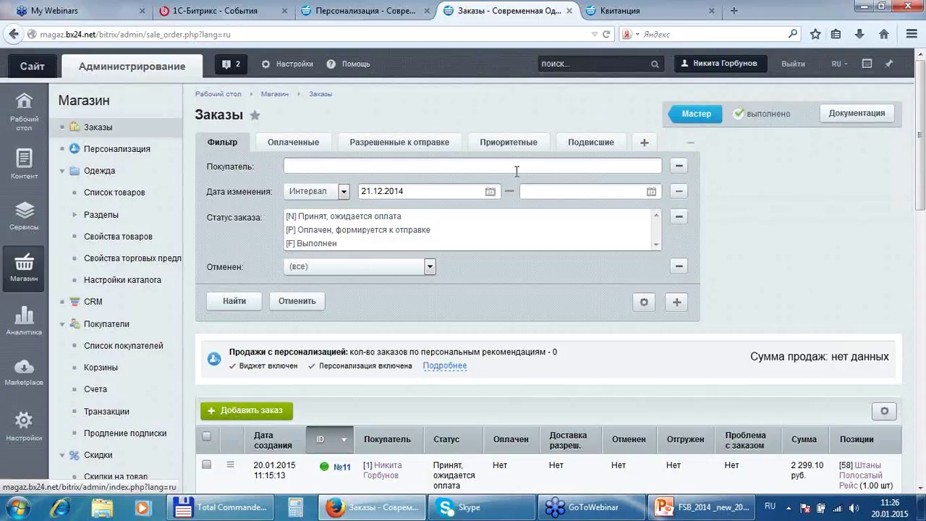
- Add the "Доставка разрешена" condition to the order filter
left_click(678, 303)
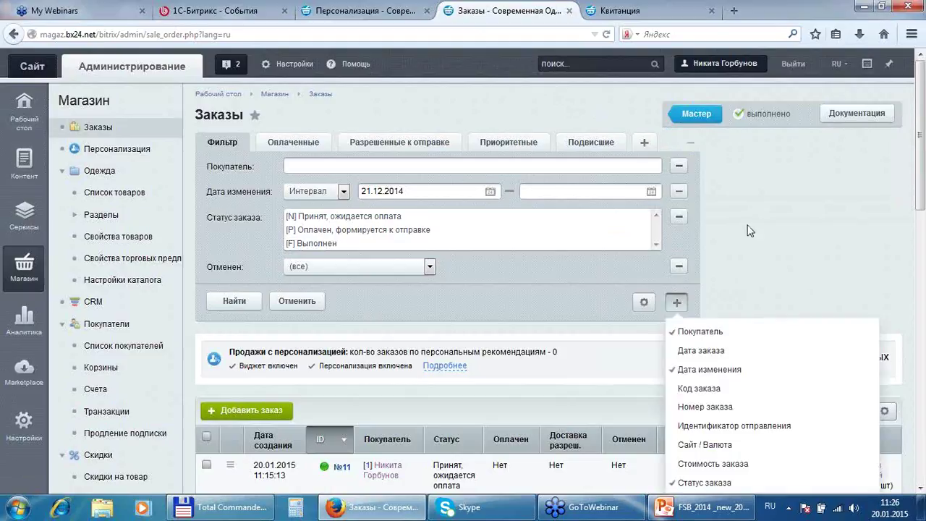
scroll(702, 257, "down", 3)
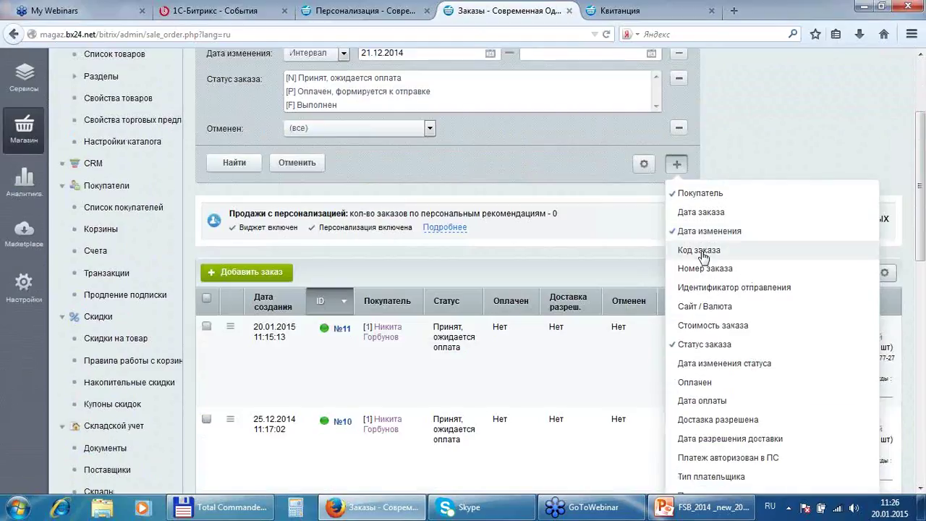
left_click(736, 421)
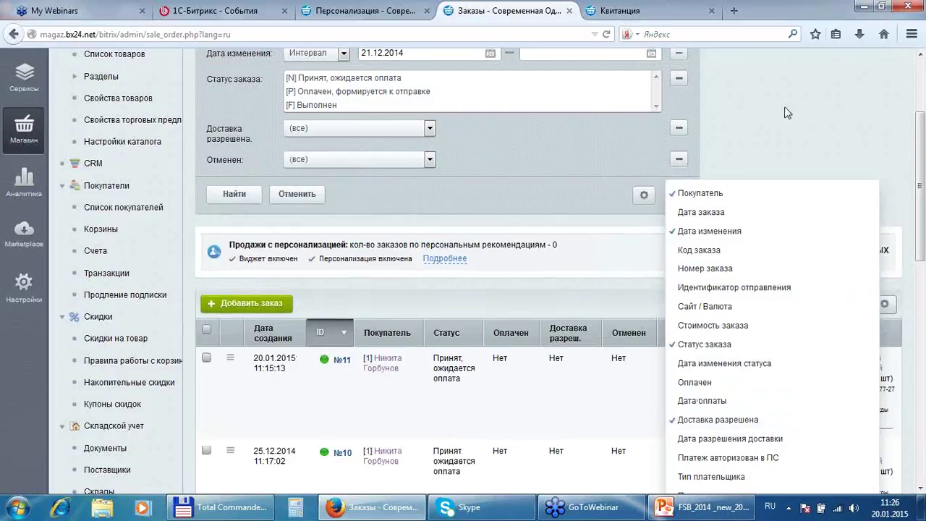
left_click(784, 106)
scroll(785, 113, "up", 3)
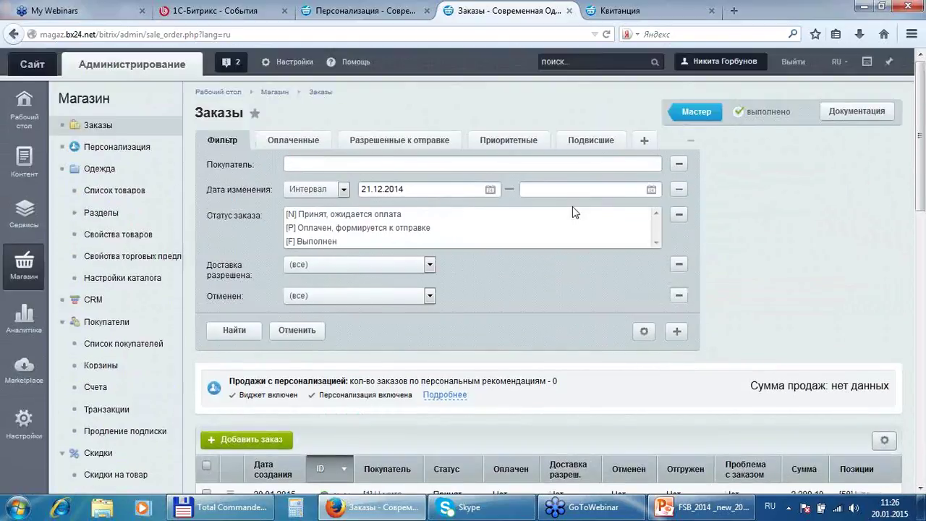
- Set "Доставка разрешена" to "Да" in the order filter, apply it and check the filtered order list
left_click(356, 268)
left_click(335, 297)
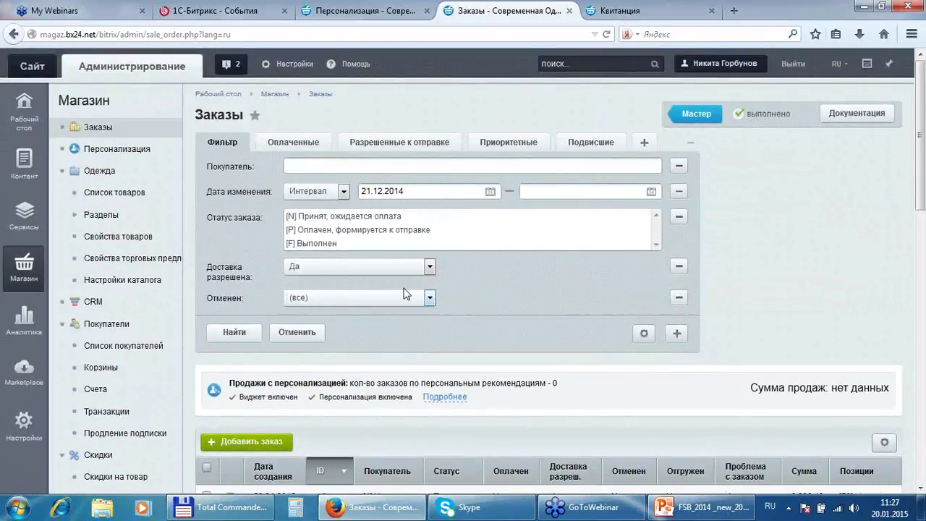
left_click_drag(441, 191, 392, 187)
left_click(451, 190)
left_click(249, 331)
scroll(281, 285, "down", 2)
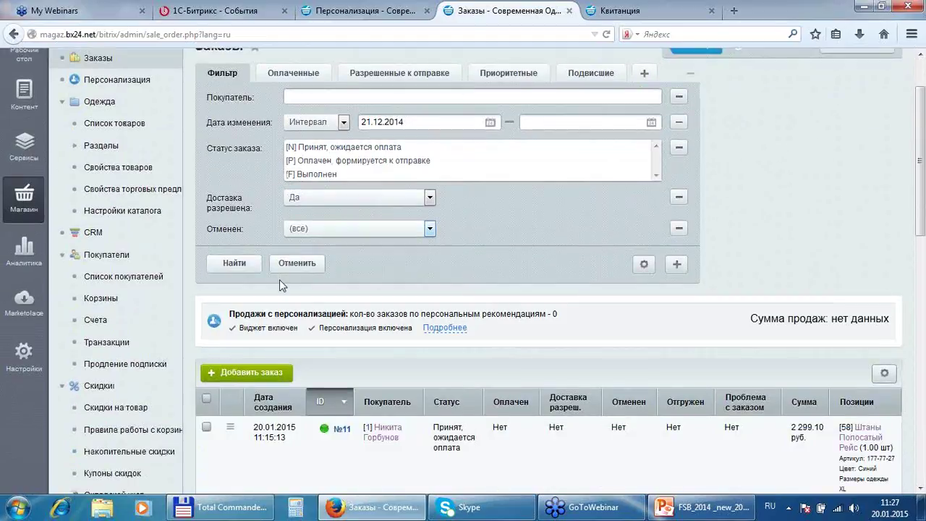
left_click(244, 263)
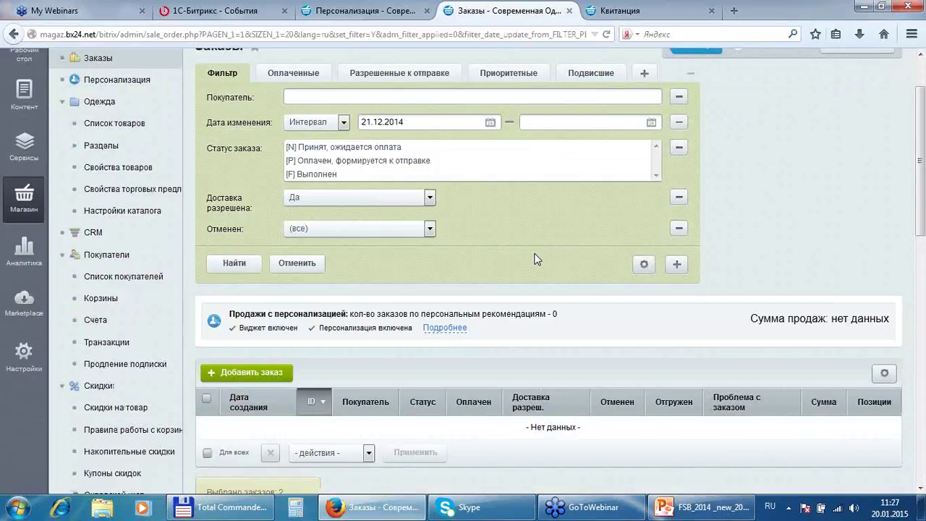
scroll(534, 259, "down", 1)
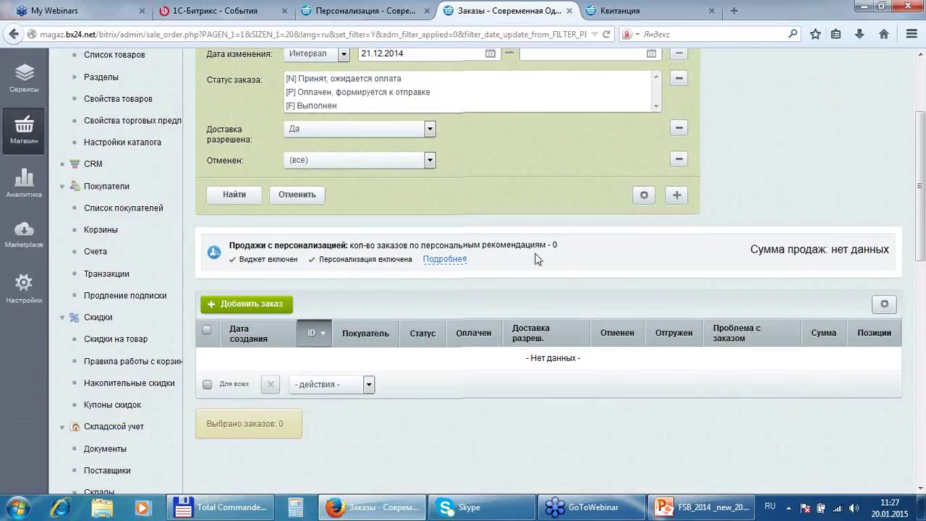
scroll(533, 256, "up", 3)
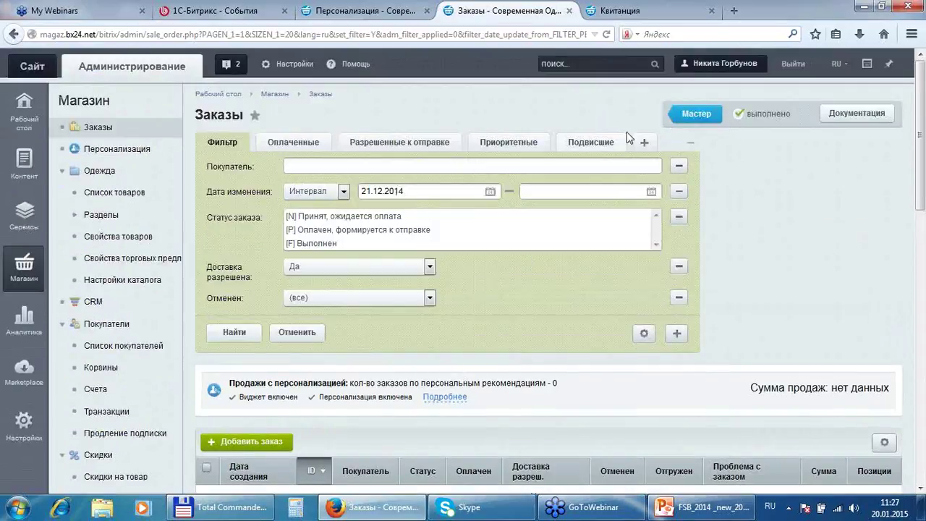
- Look through the preset order filters "Оплаченные", "Разрешенные к отправке", "Приоритетные" and "Подвисшие", and return to the main filter
left_click(320, 151)
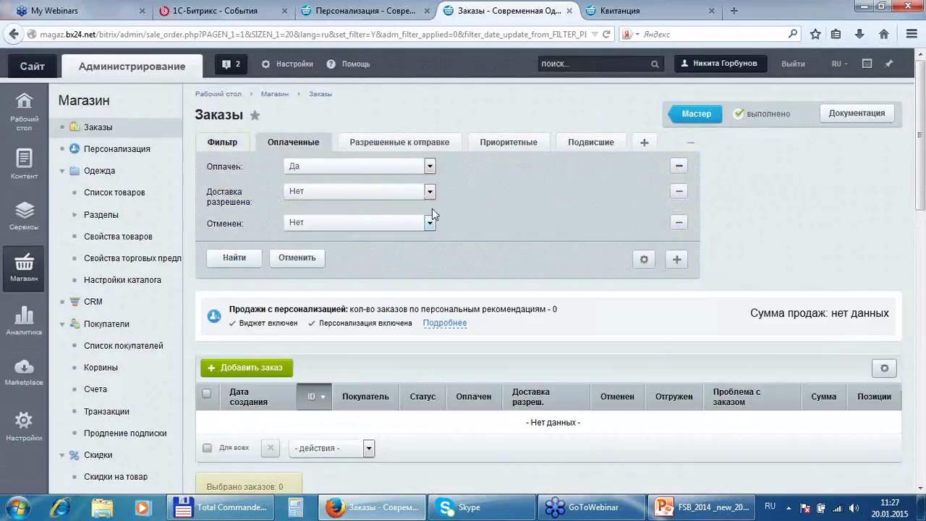
left_click(417, 149)
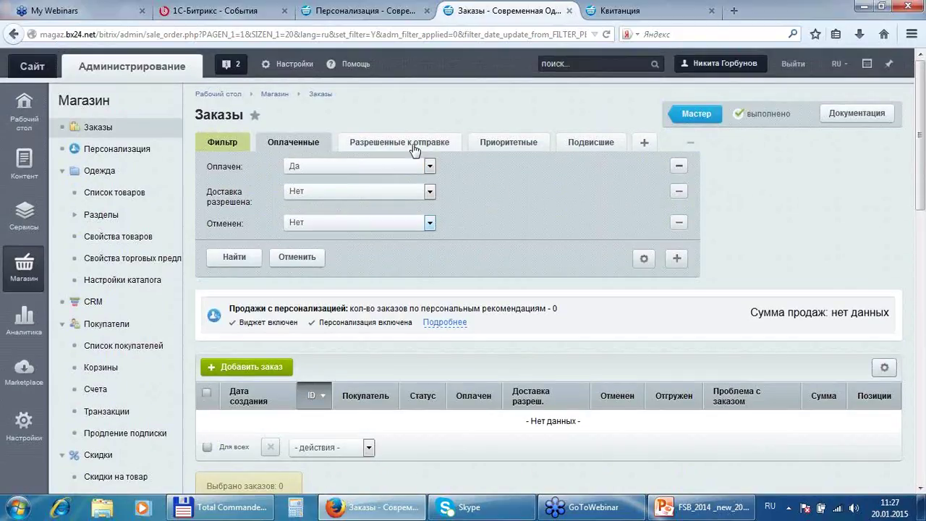
left_click(517, 142)
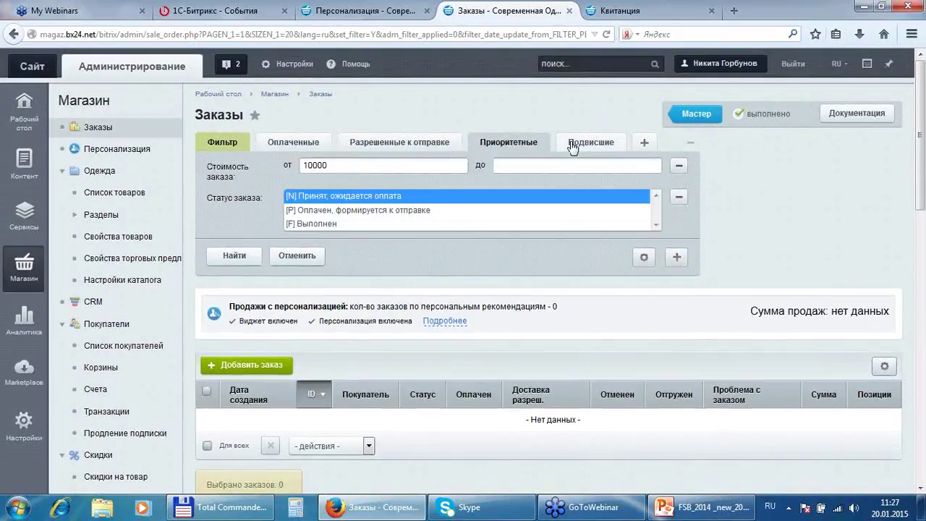
left_click(589, 141)
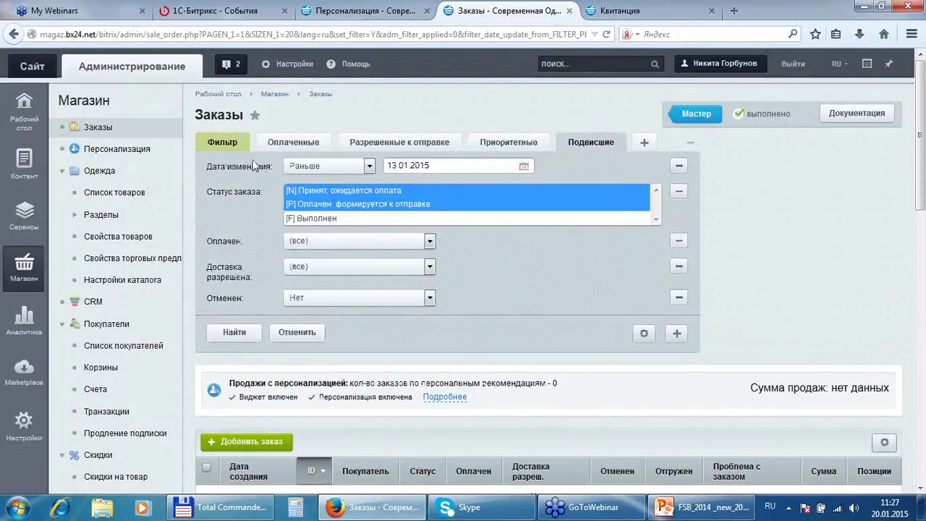
left_click(233, 147)
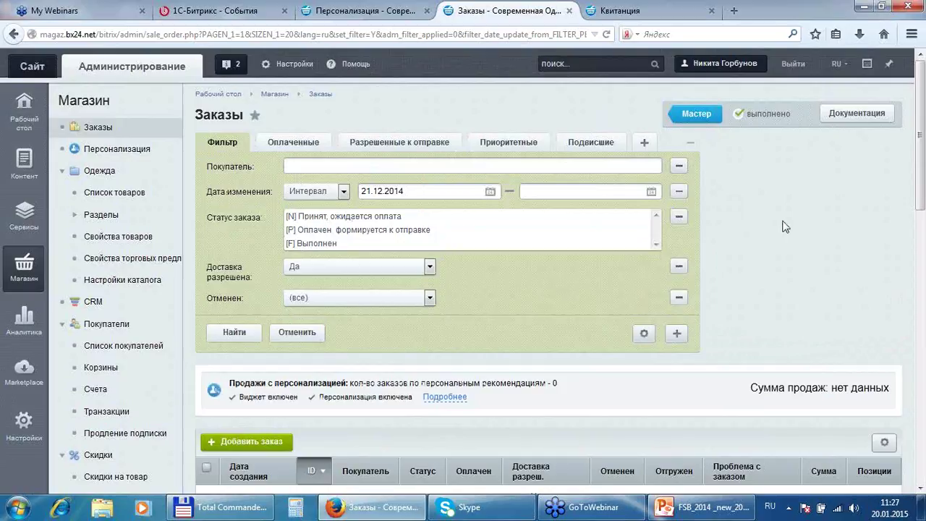
- Set "Доставка разрешена" to "(все)", reapply the order filter and look over the listed orders
scroll(784, 225, "down", 2)
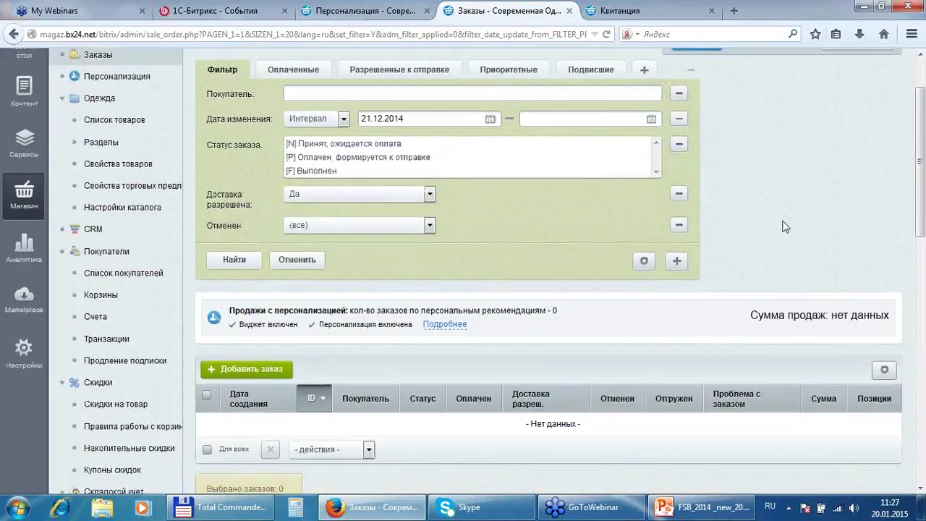
scroll(477, 289, "up", 2)
left_click(354, 267)
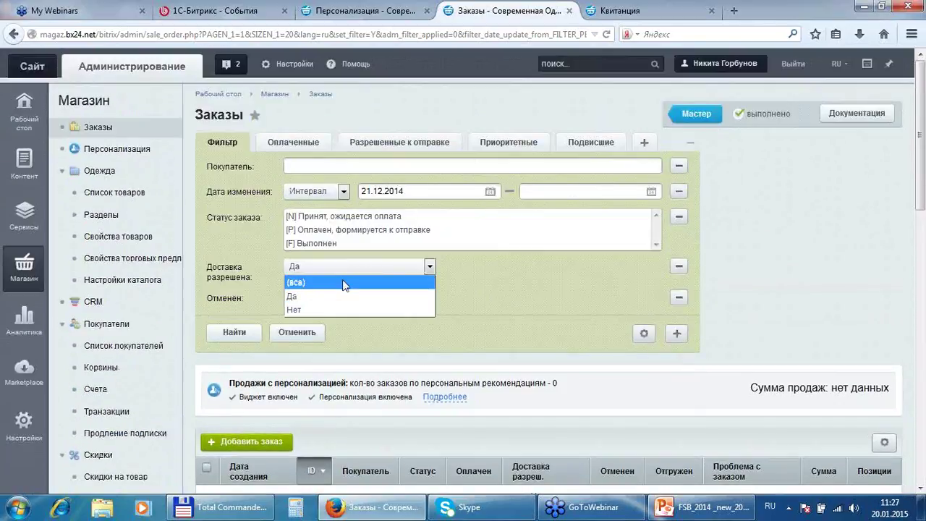
left_click(345, 283)
left_click(238, 332)
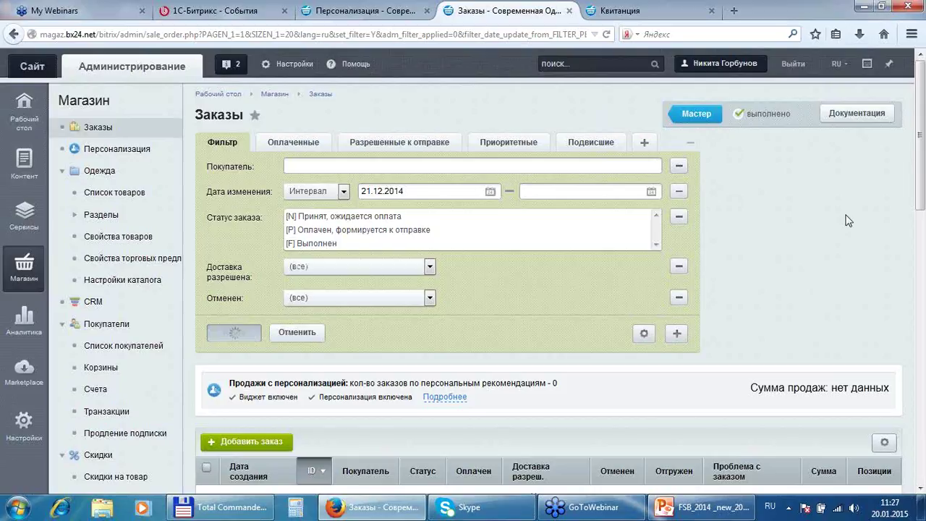
scroll(848, 221, "down", 3)
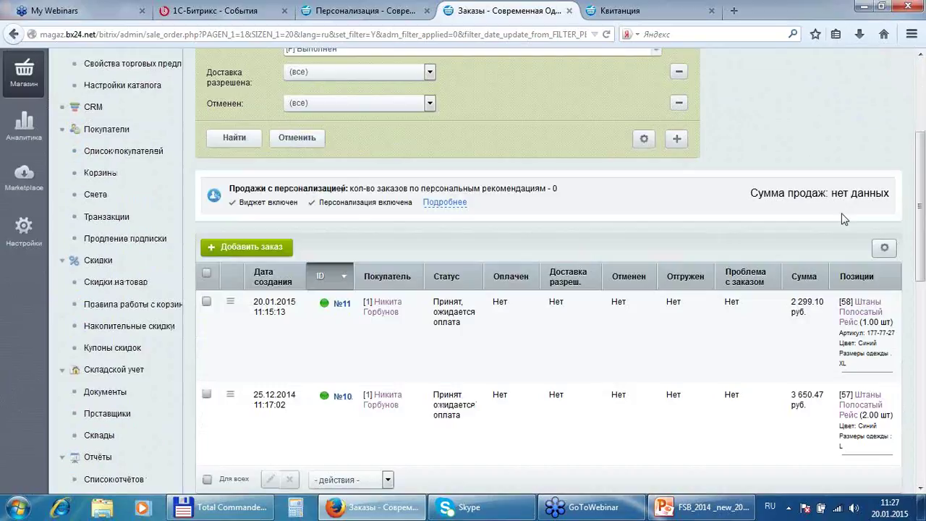
scroll(657, 272, "down", 3)
scroll(668, 263, "up", 5)
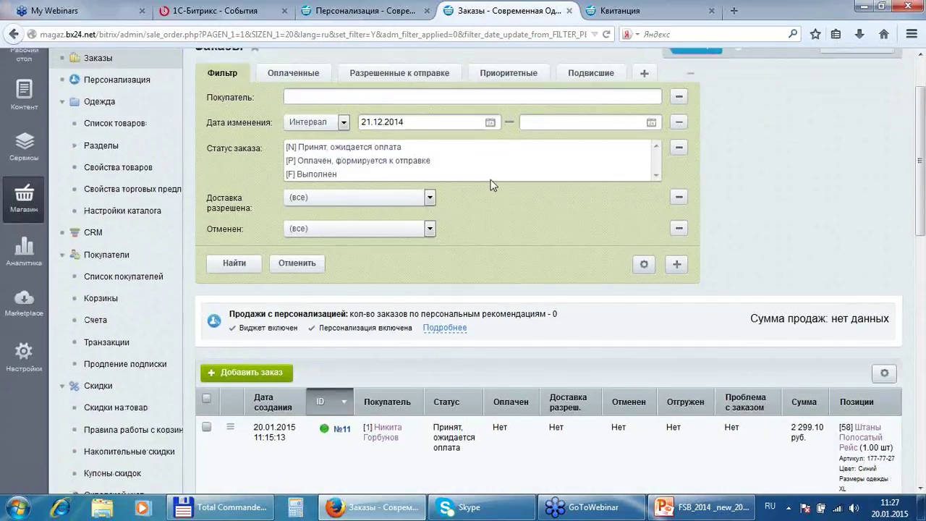
- Clear the start date of the "Дата изменения" interval and reapply the order filter
left_click_drag(457, 123, 237, 115)
key("Delete")
left_click(234, 263)
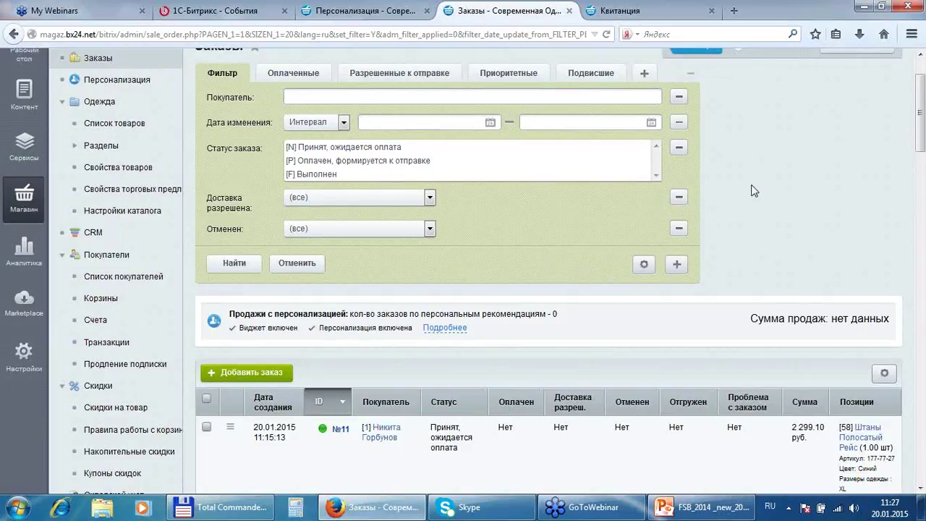
- Open the details of the order from 08.12.2014 11:17:38 containing "Нижнее белье Интимный Вечер"
scroll(749, 186, "down", 4)
scroll(749, 186, "down", 6)
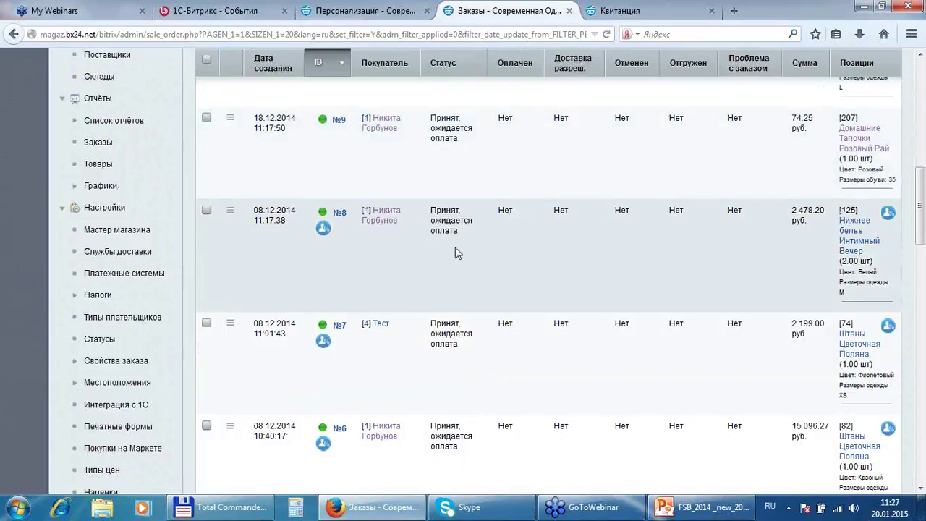
mouse_move(453, 231)
double_click(452, 220)
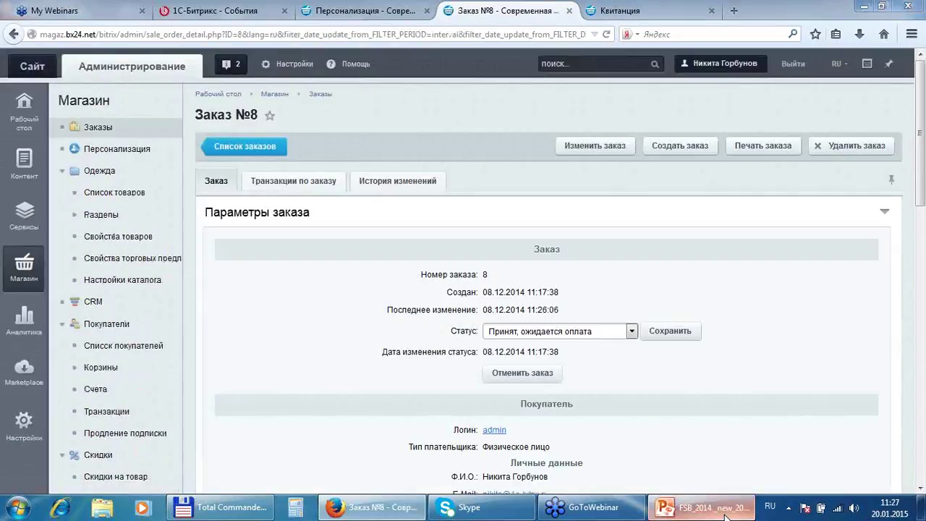
- Switch to PowerPoint, start the slide show from slide 64 "Персонализация в интернет-торговле" and advance to "BigData: Персонализация"
left_click(724, 515)
scroll(94, 250, "down", 15)
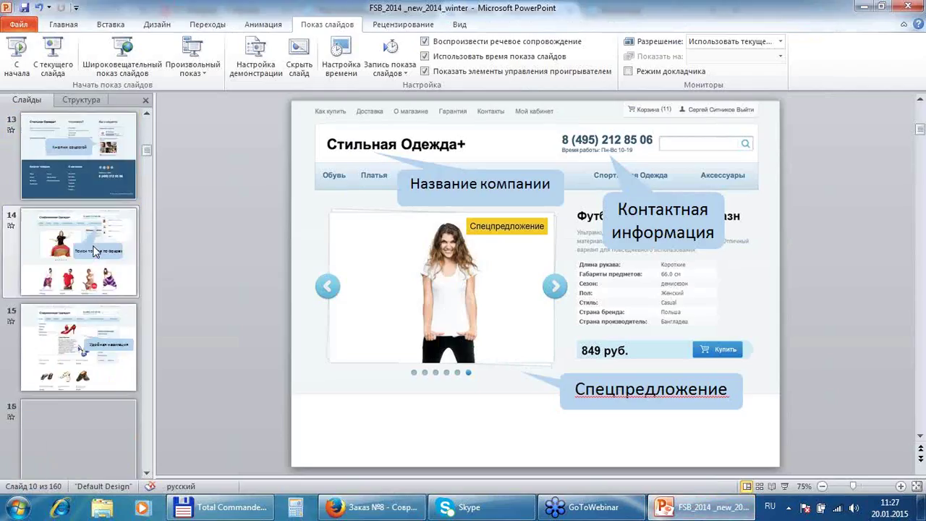
scroll(91, 250, "down", 4)
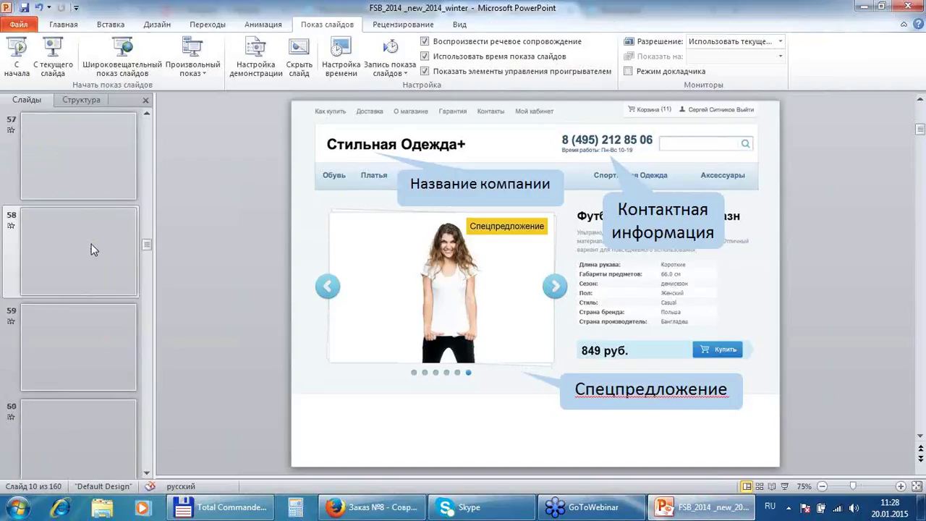
left_click(79, 336)
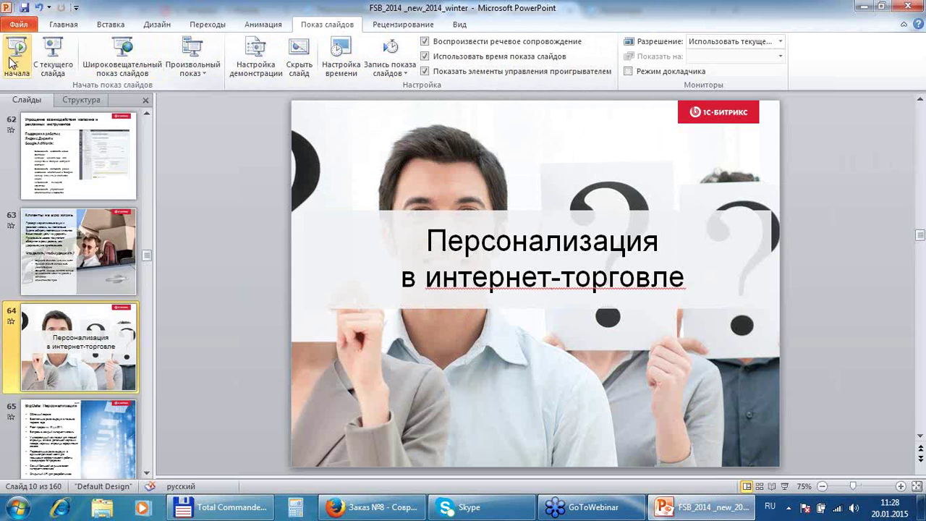
left_click(54, 57)
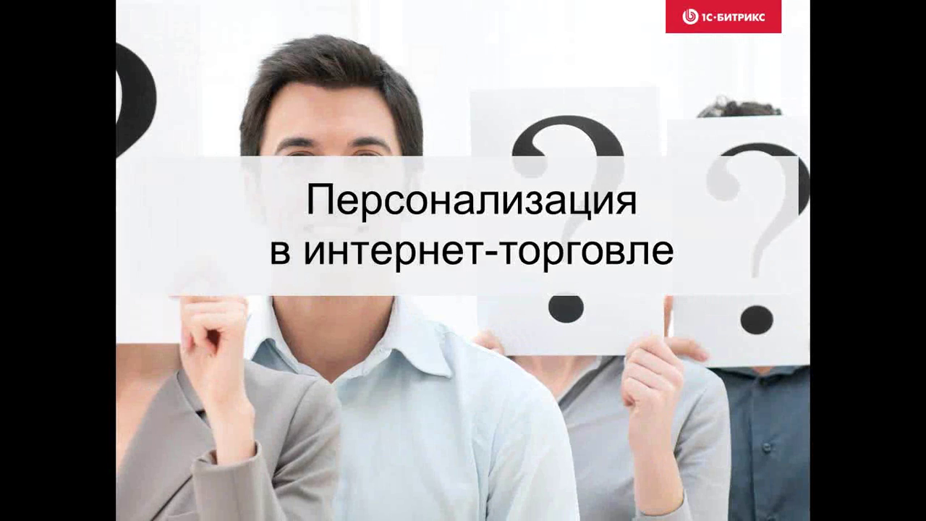
key("Right")
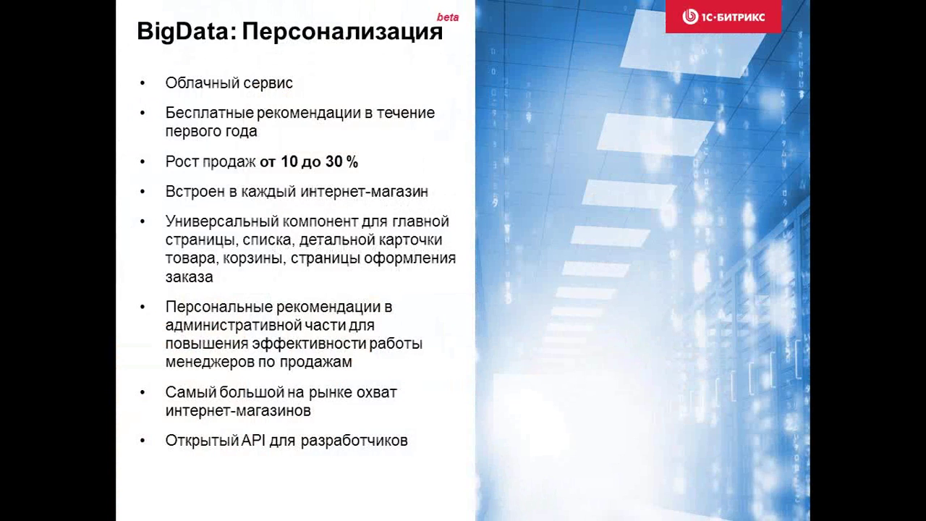